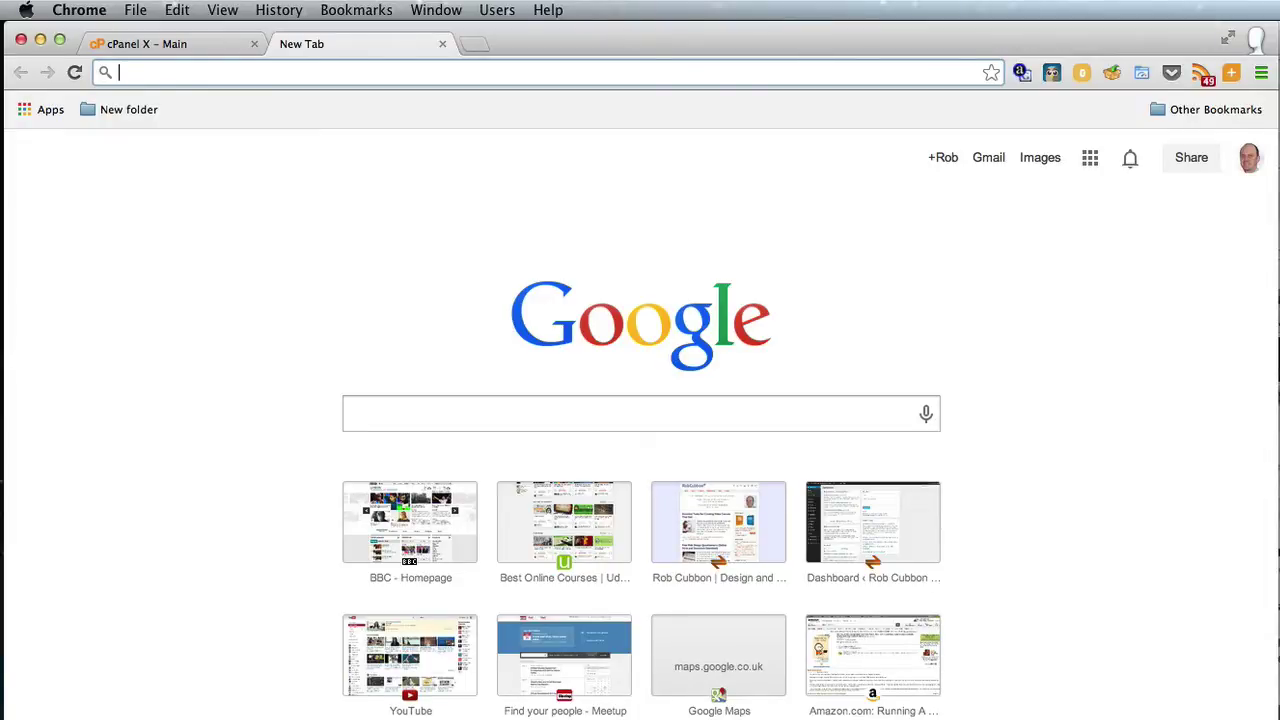
Load GoDaddy through the affiliate link and search for something.com, which turns out to be taken
{"action": "type", "text": "robcubbon.com/go/daddy"}
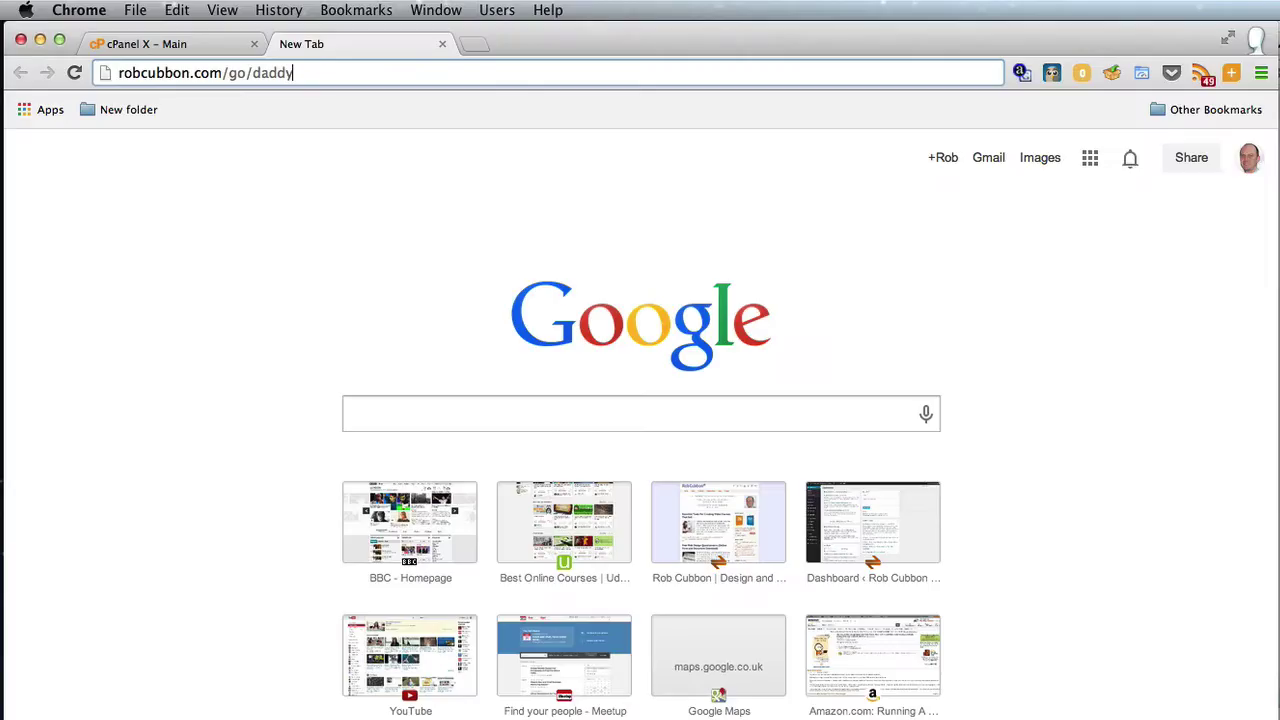
{"action": "key", "text": "Return"}
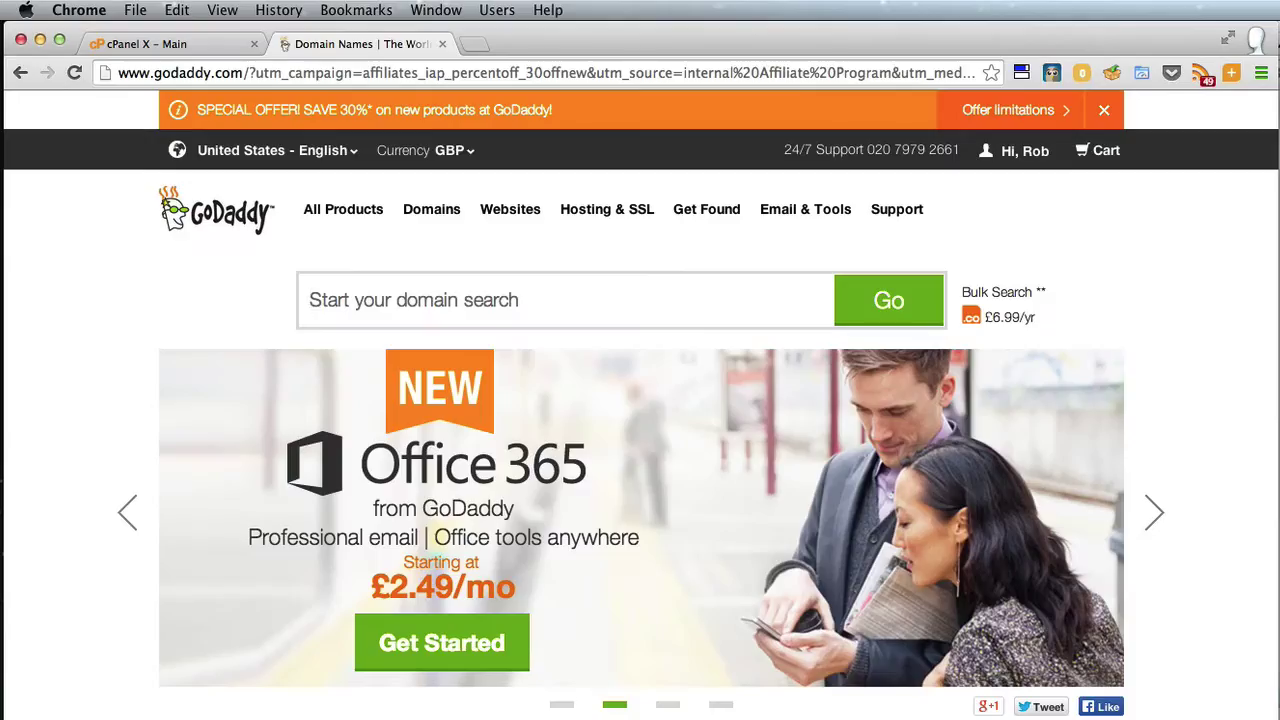
{"action": "type", "text": "something.co"}
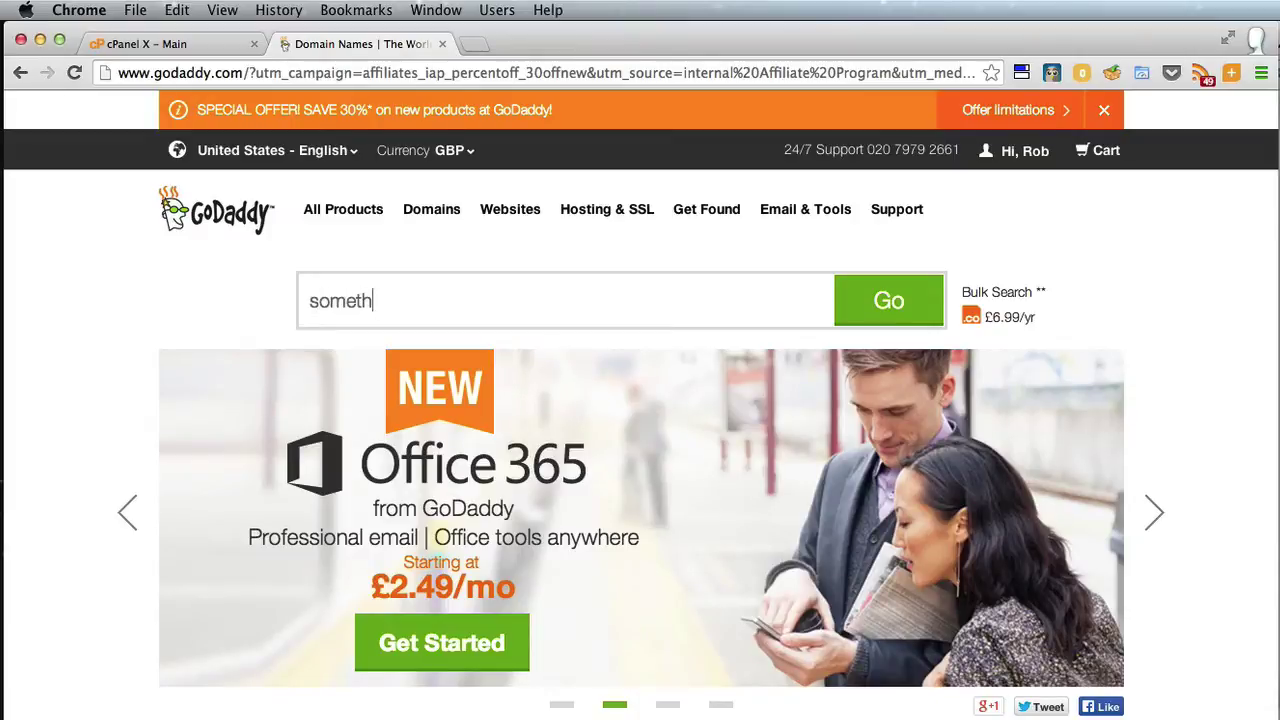
{"action": "key", "text": "Return"}
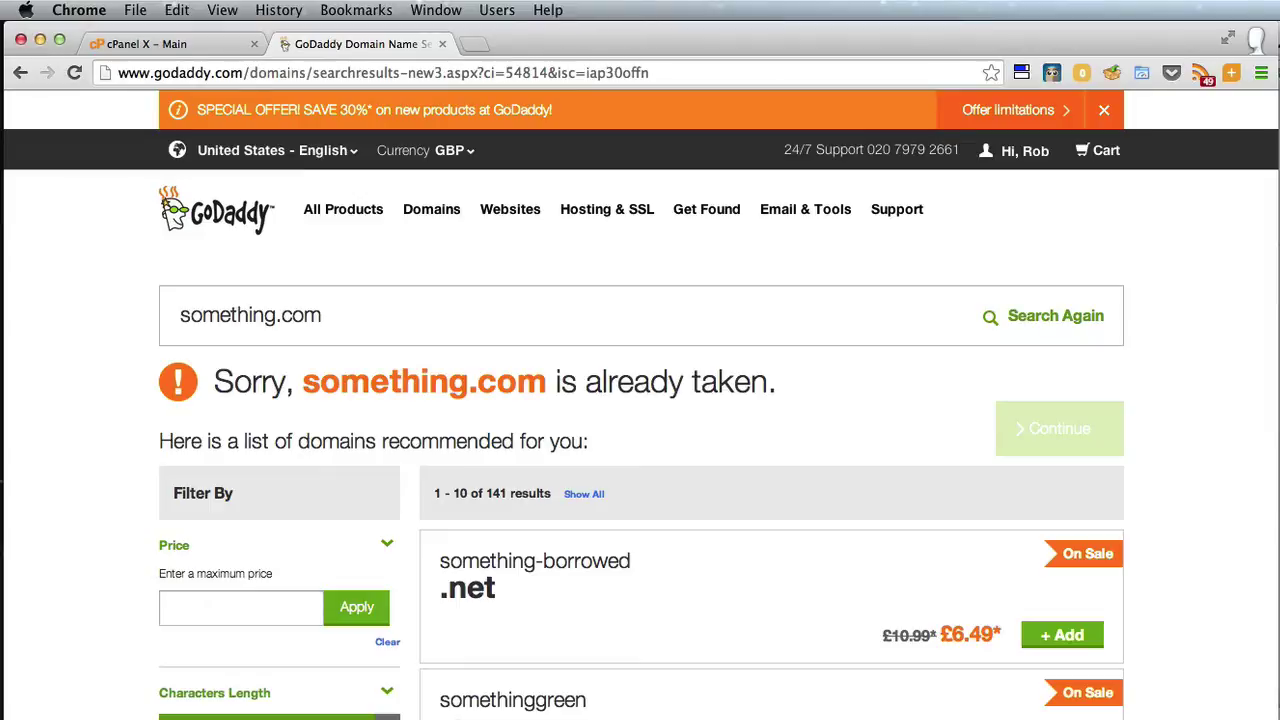
Open a fresh blank tab next to the GoDaddy search results
{"action": "key", "text": "super+t"}
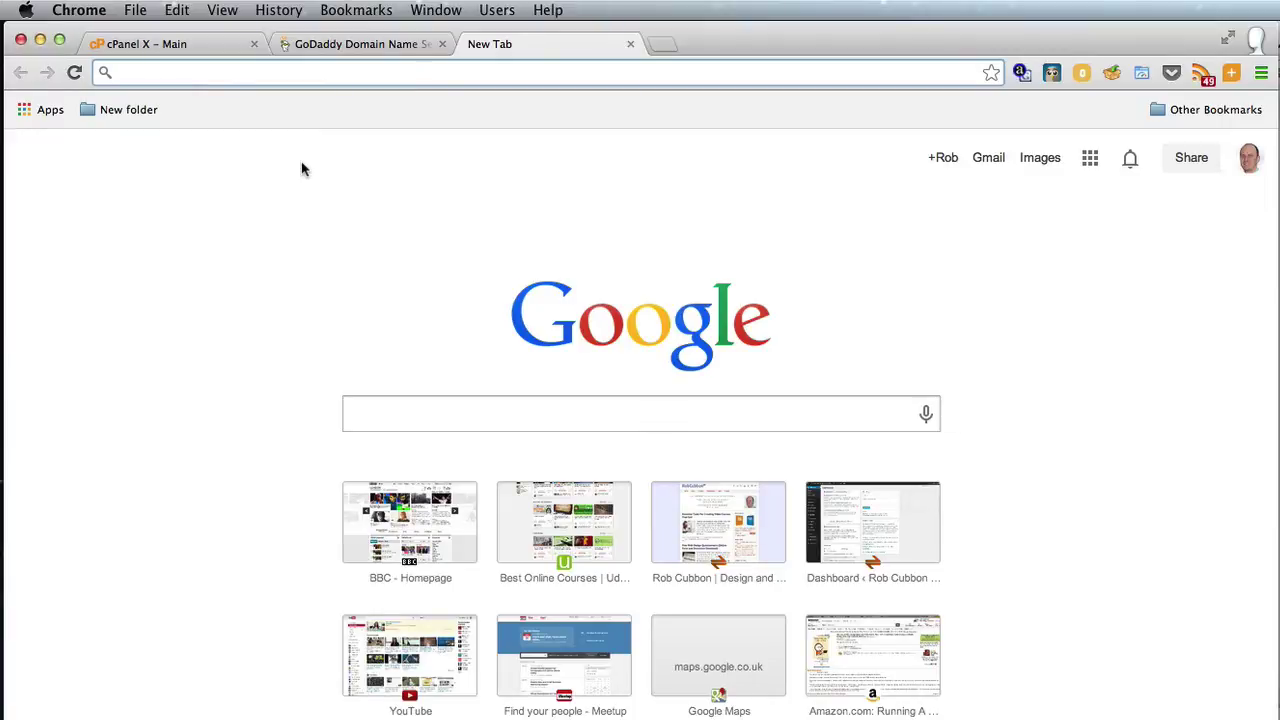
Load Vidahost via the robcubbon.com/go/vidahost link and browse its hosting packages from £2.99/month
{"action": "type", "text": "robcubbon.com/go/vidahost"}
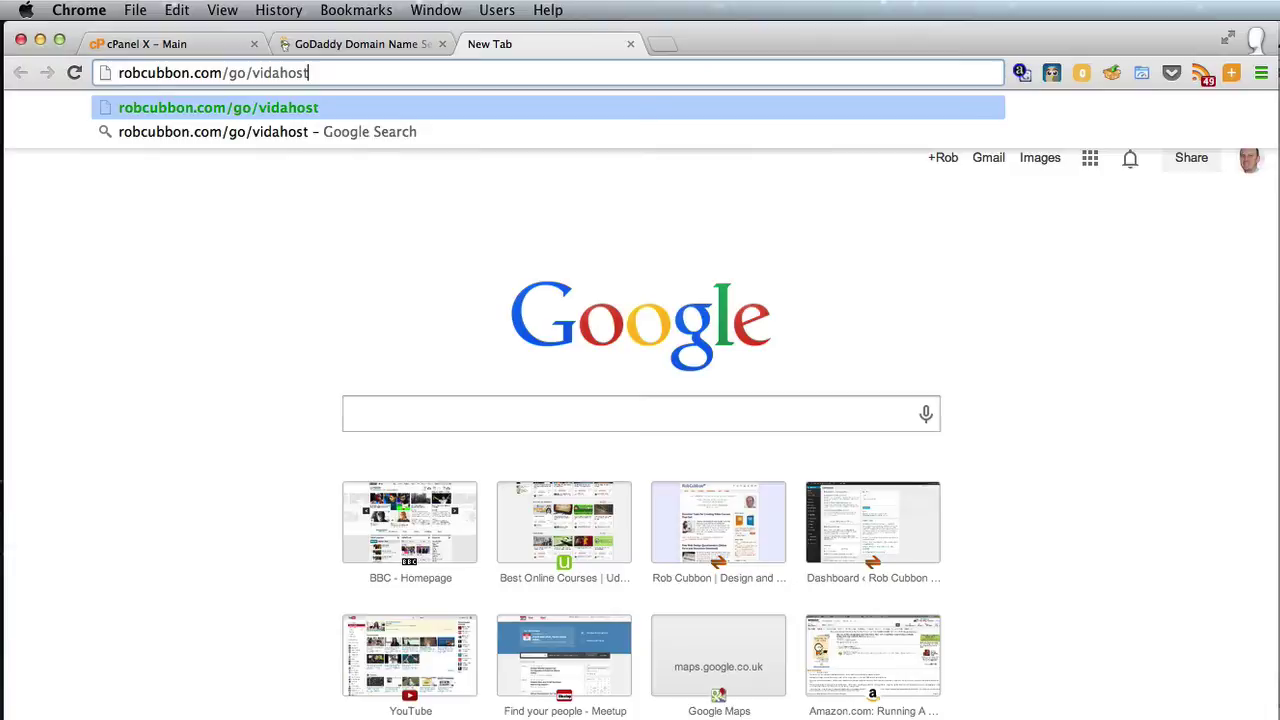
{"action": "key", "text": "Return"}
{"action": "scroll", "coordinate": [291, 201], "scroll_direction": "down", "scroll_amount": 5}
{"action": "scroll", "coordinate": [291, 201], "scroll_direction": "up", "scroll_amount": 2}
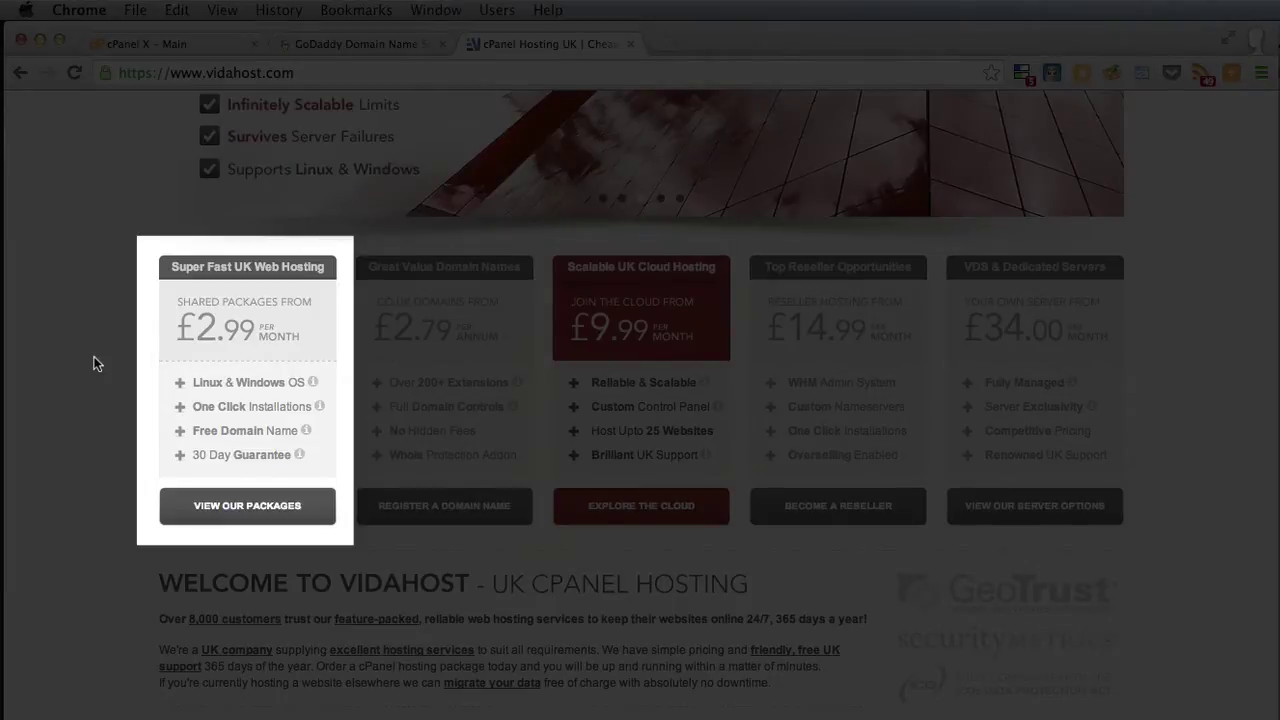
{"action": "scroll", "coordinate": [81, 365], "scroll_direction": "up", "scroll_amount": 4}
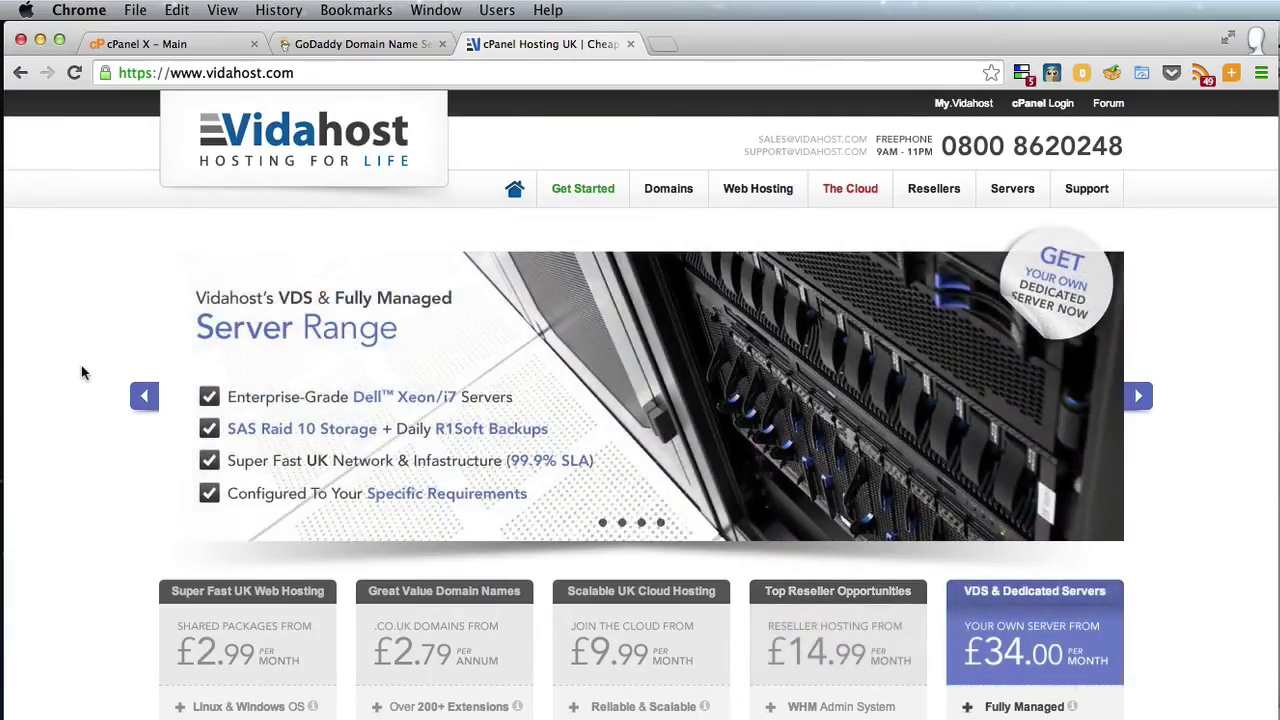
Back in GoDaddy, open the domain's details from Manage Your Domains to see the Vidahost nameservers
{"action": "key", "text": "super+alt+Left"}
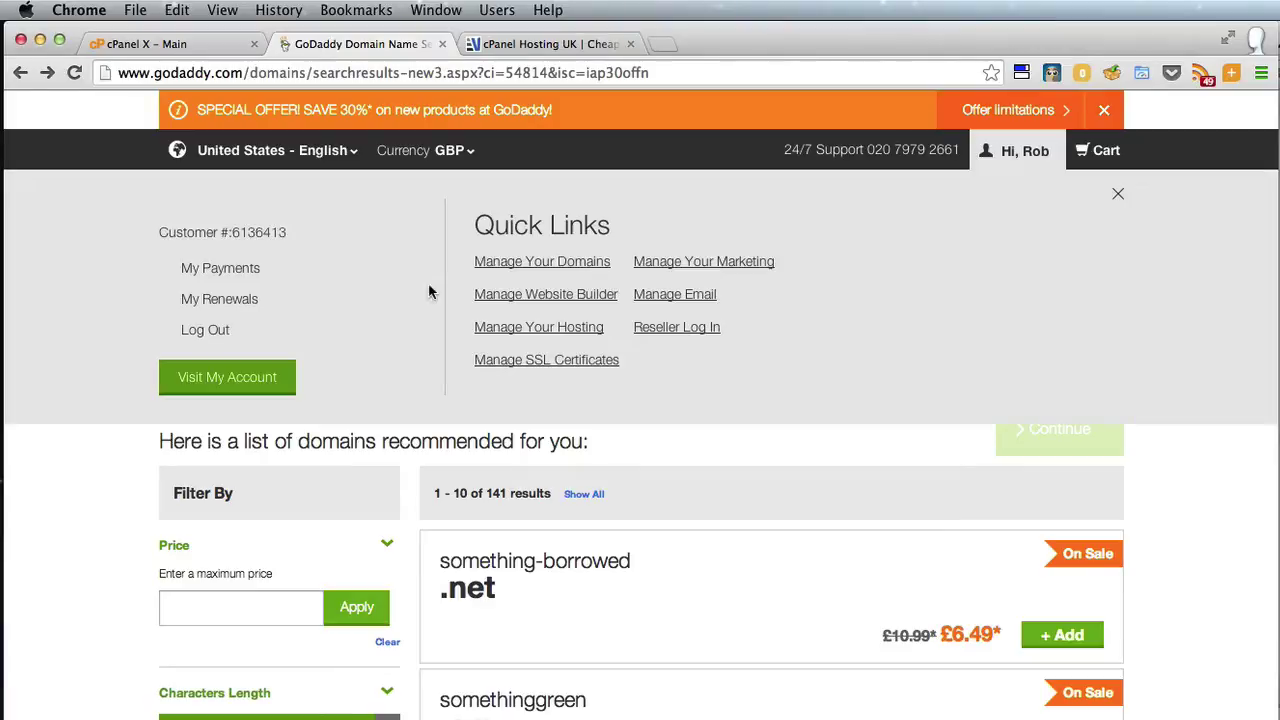
{"action": "left_click", "coordinate": [484, 264]}
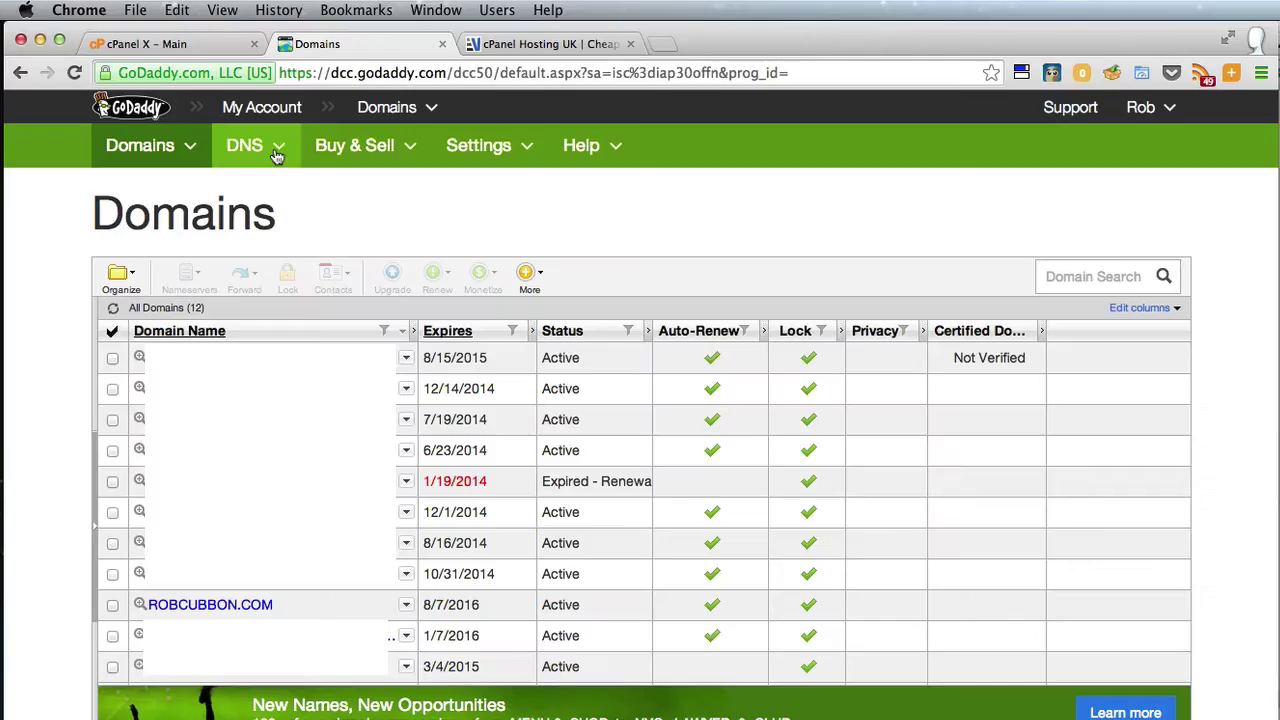
{"action": "mouse_move", "coordinate": [278, 157]}
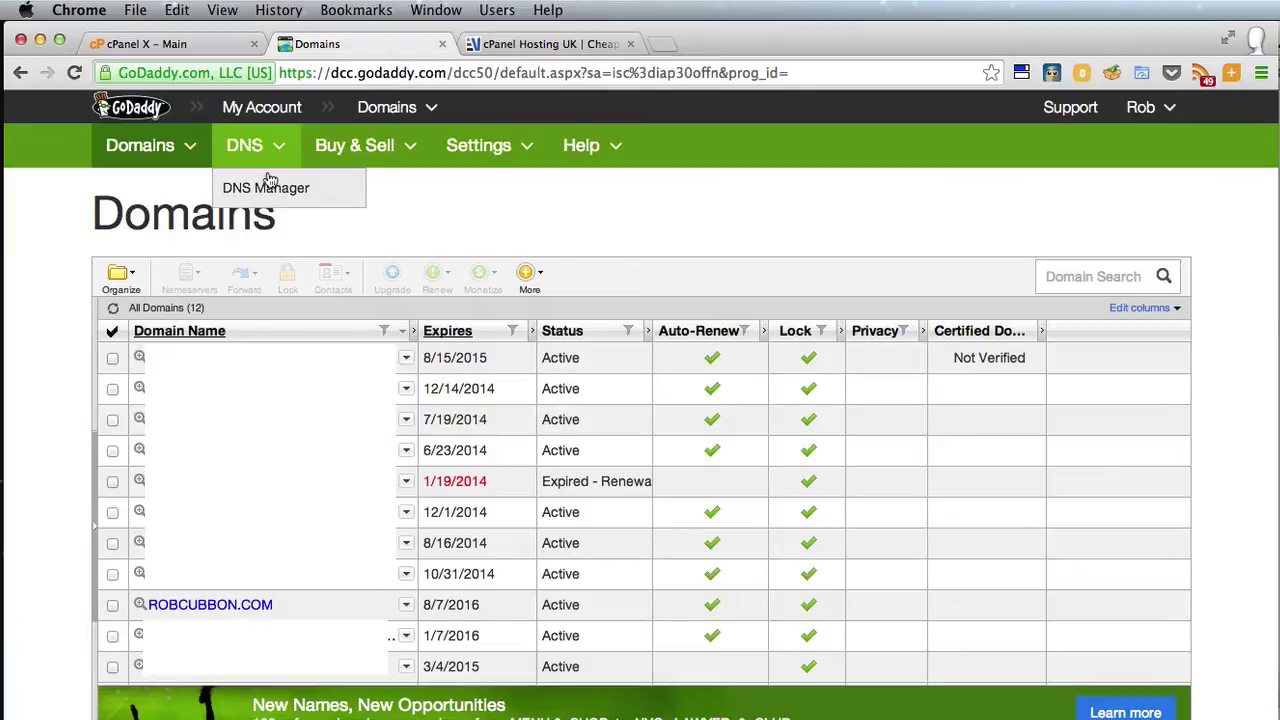
{"action": "left_click", "coordinate": [268, 184]}
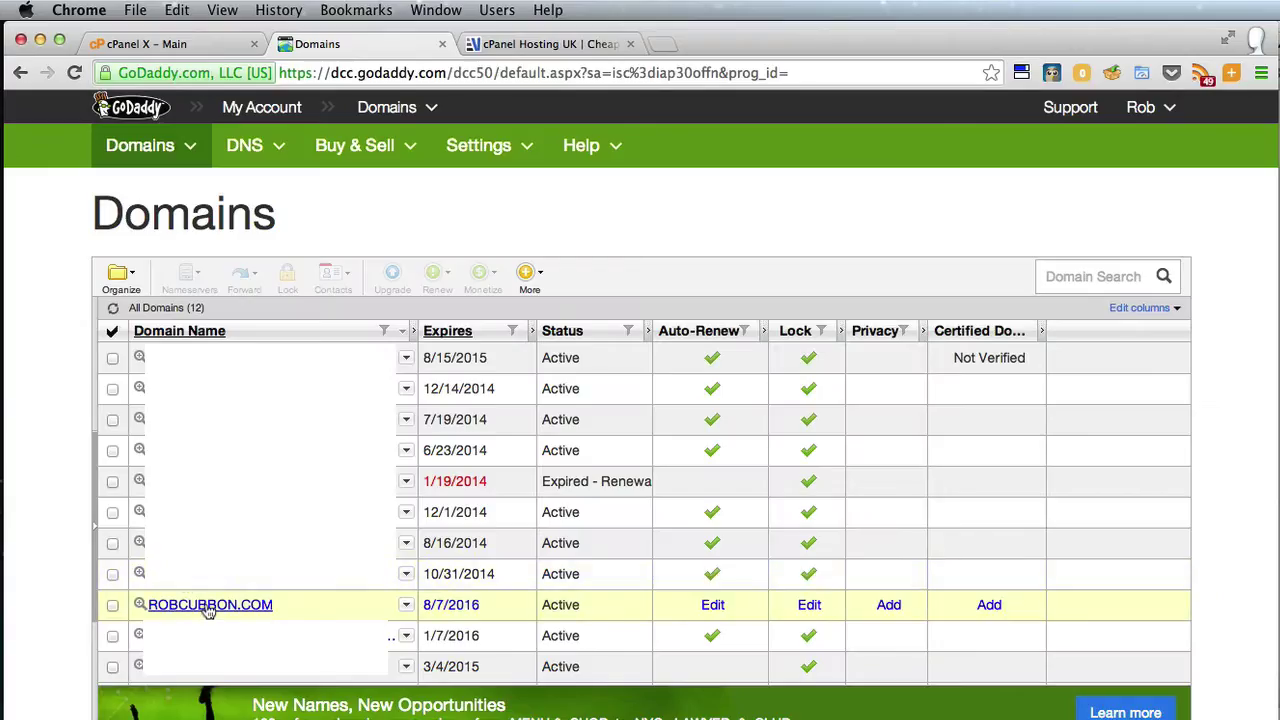
{"action": "left_click", "coordinate": [208, 606]}
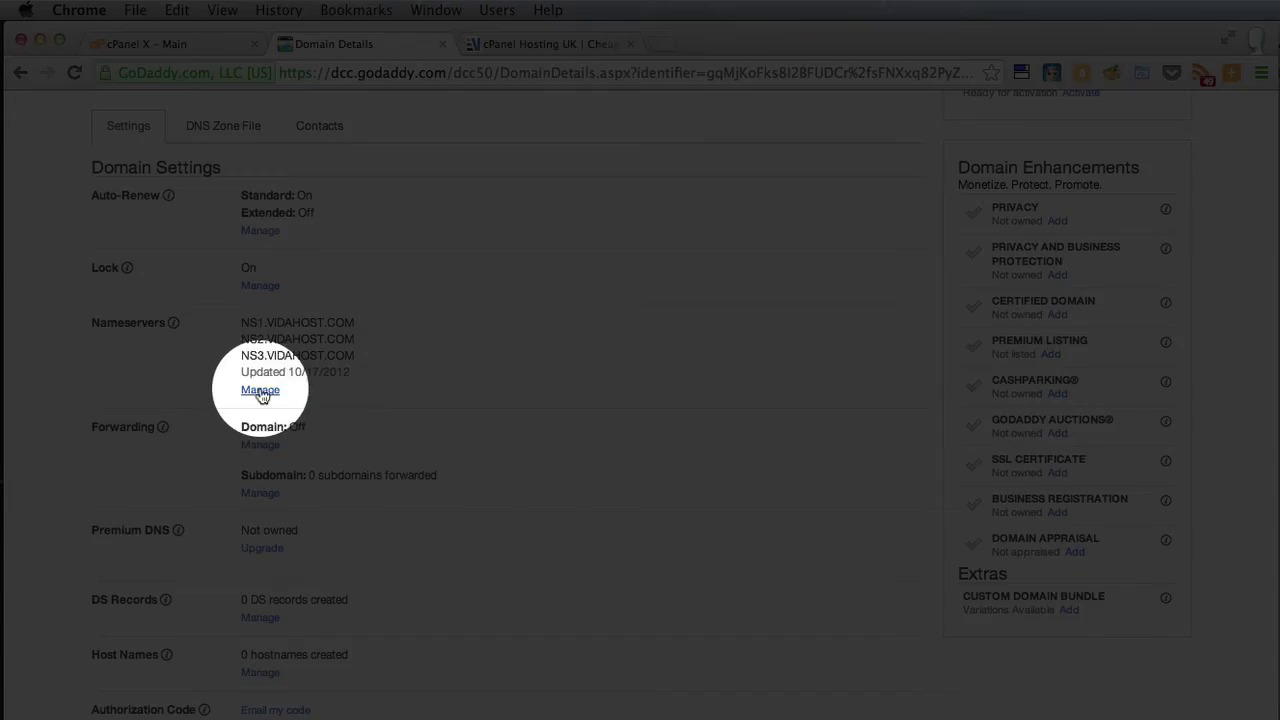
{"action": "left_click", "coordinate": [260, 391]}
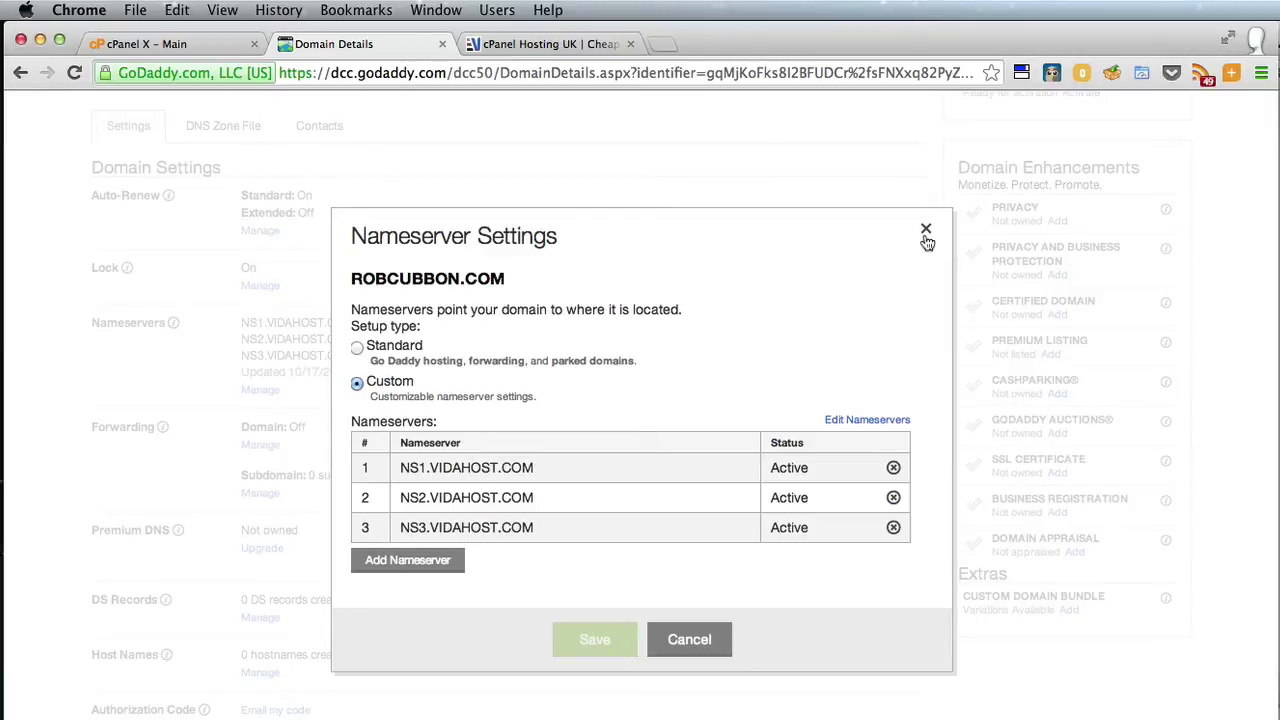
{"action": "left_click", "coordinate": [926, 232]}
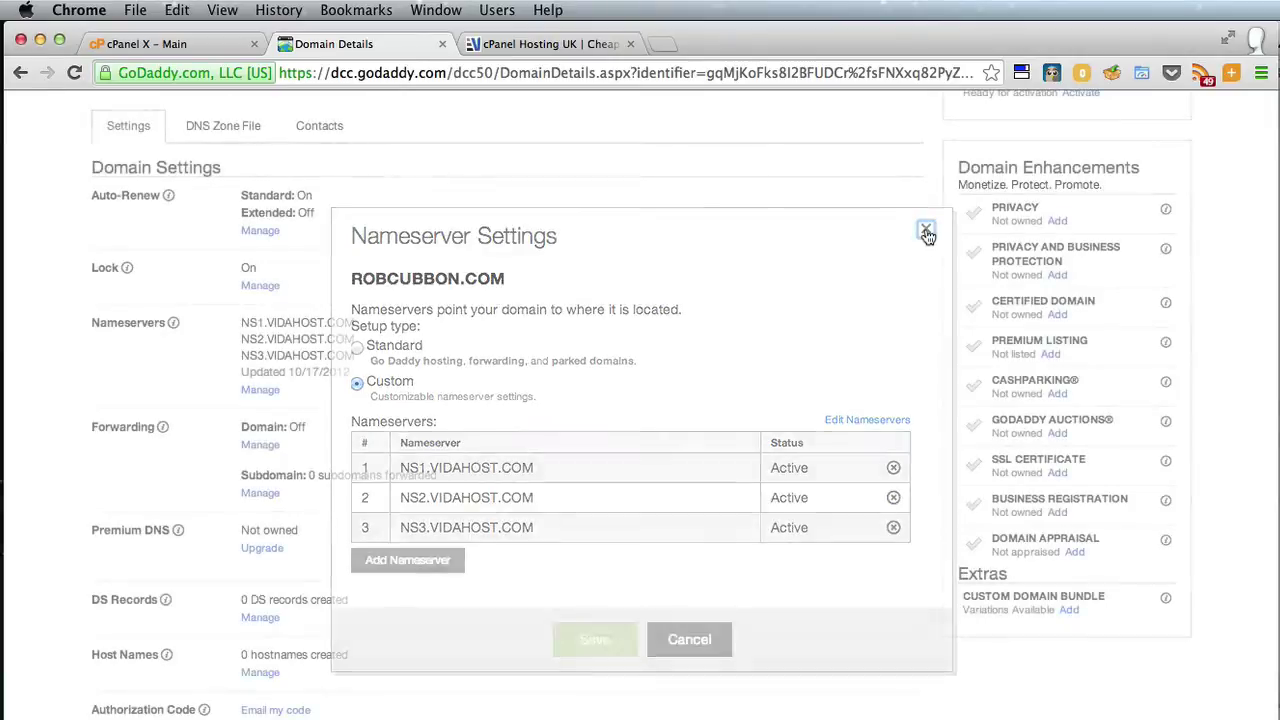
Load the client's domain in a new tab, showing its empty Apache Index of / page
{"action": "left_click", "coordinate": [660, 44]}
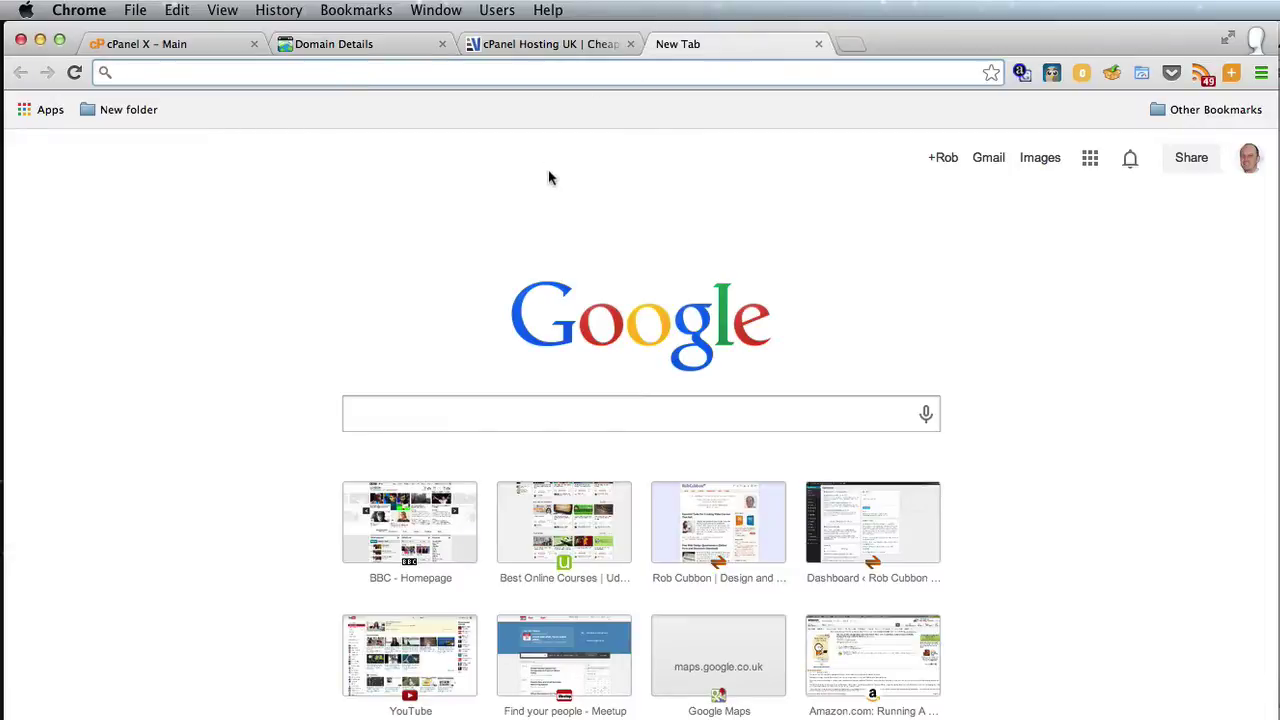
{"action": "type", "text": "nurahnash.com"}
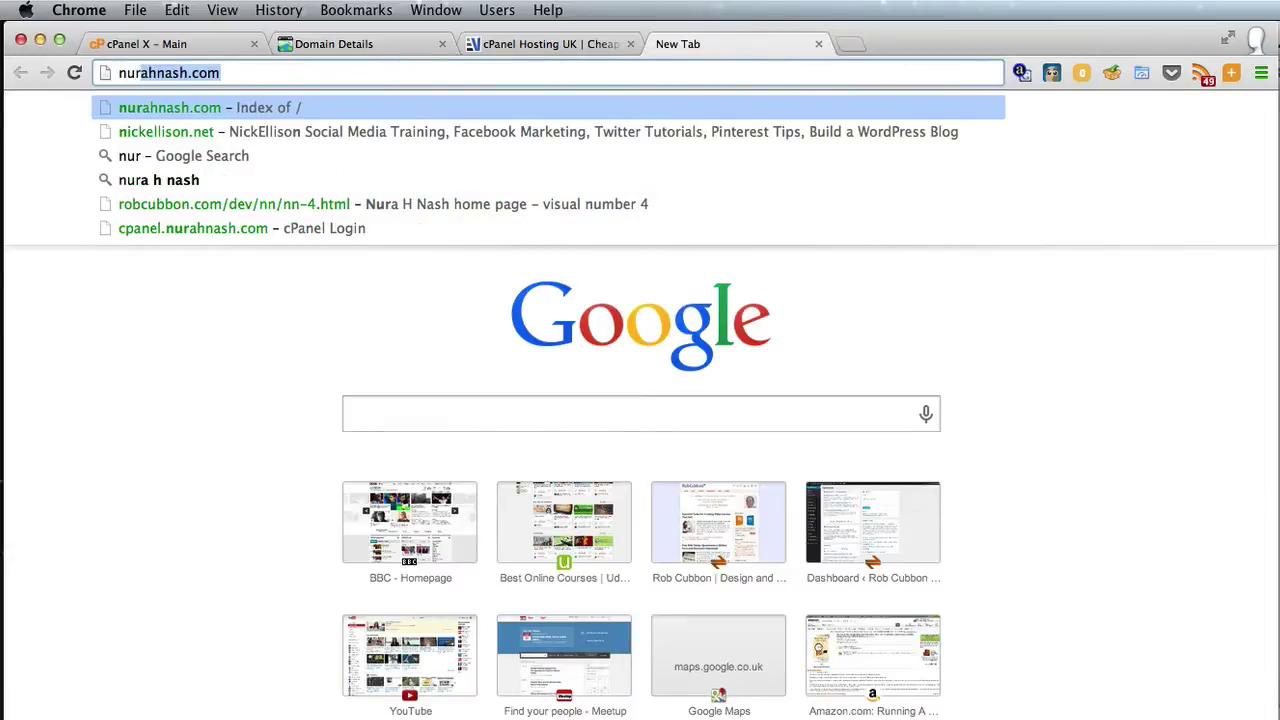
{"action": "key", "text": "Return"}
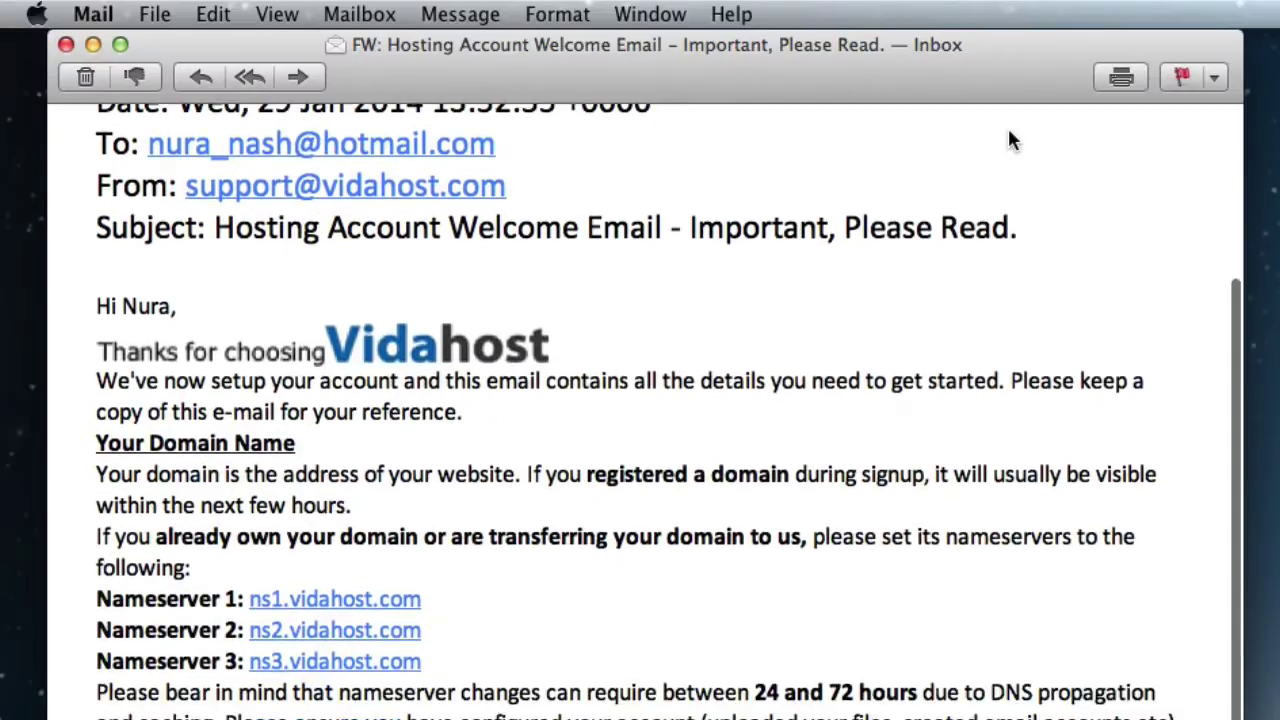
Read through the Vidahost welcome email's nameserver and account details
{"action": "scroll", "coordinate": [1008, 138], "scroll_direction": "down", "scroll_amount": 5}
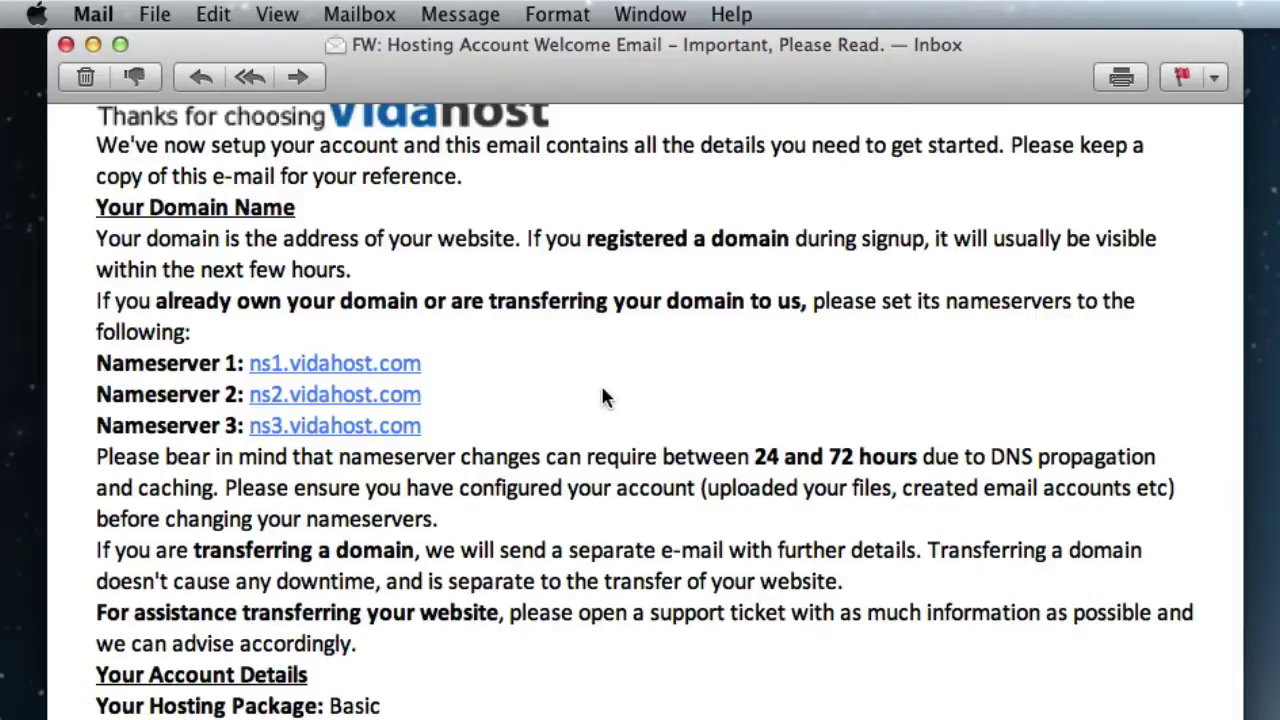
{"action": "scroll", "coordinate": [602, 390], "scroll_direction": "down", "scroll_amount": 10}
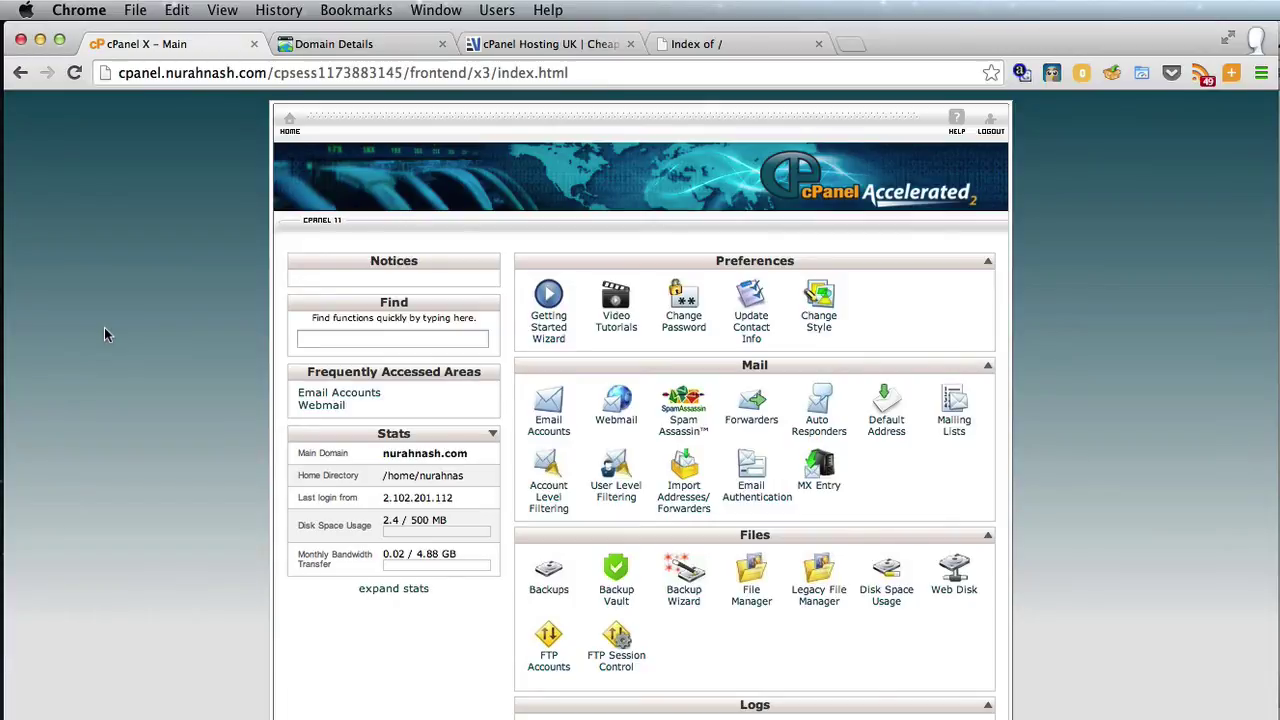
Find the Softaculous Apps Installer on cPanel's main page and open WordPress
{"action": "scroll", "coordinate": [111, 329], "scroll_direction": "down", "scroll_amount": 10}
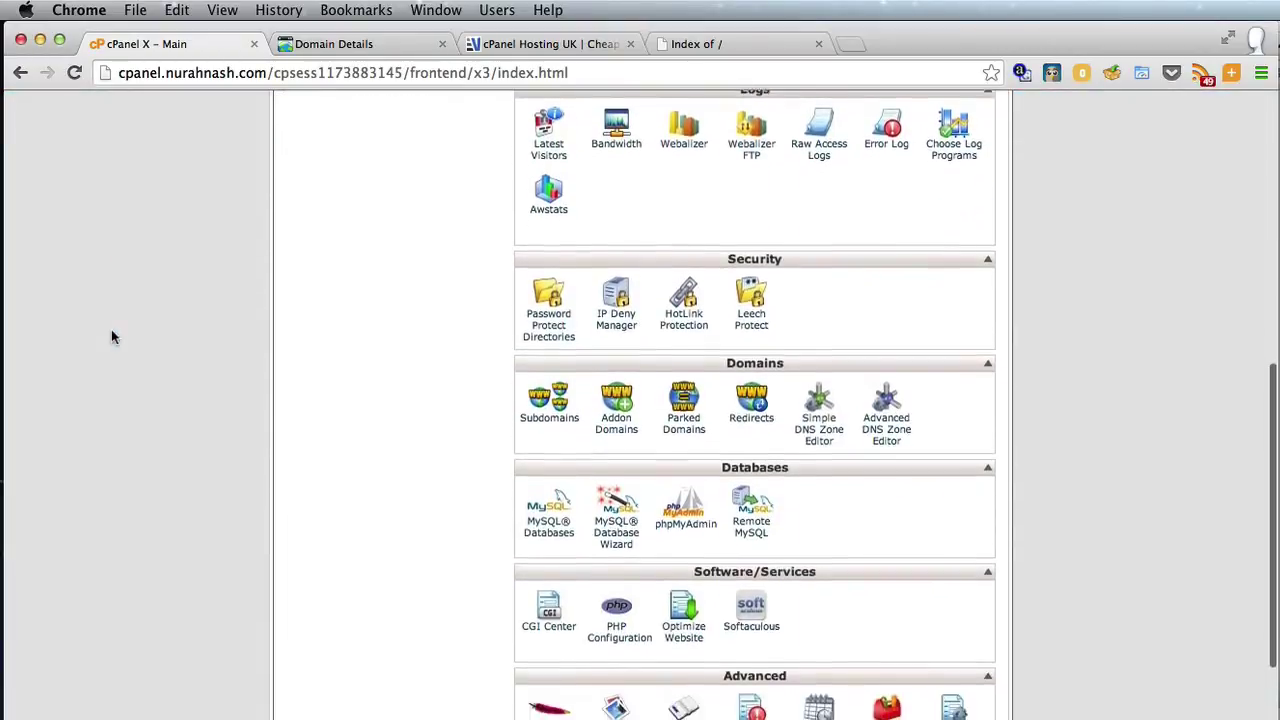
{"action": "scroll", "coordinate": [111, 329], "scroll_direction": "up", "scroll_amount": 8}
{"action": "scroll", "coordinate": [111, 329], "scroll_direction": "down", "scroll_amount": 12}
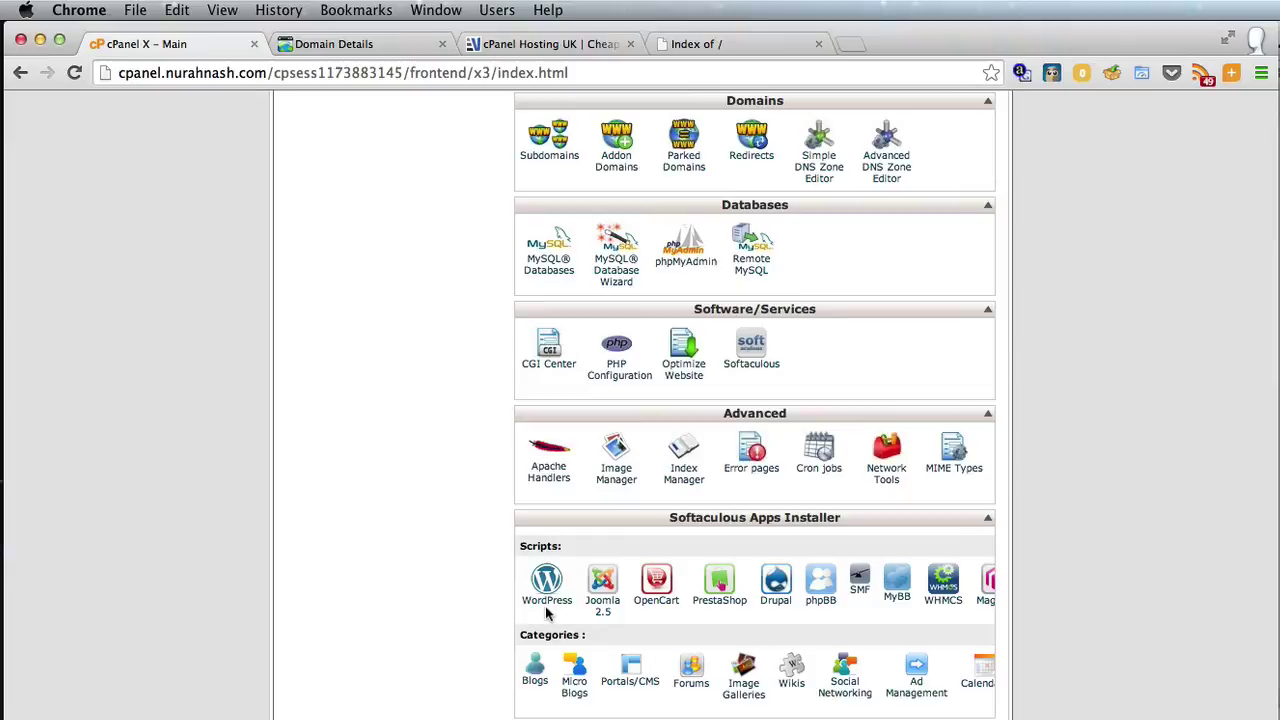
{"action": "left_click", "coordinate": [549, 608]}
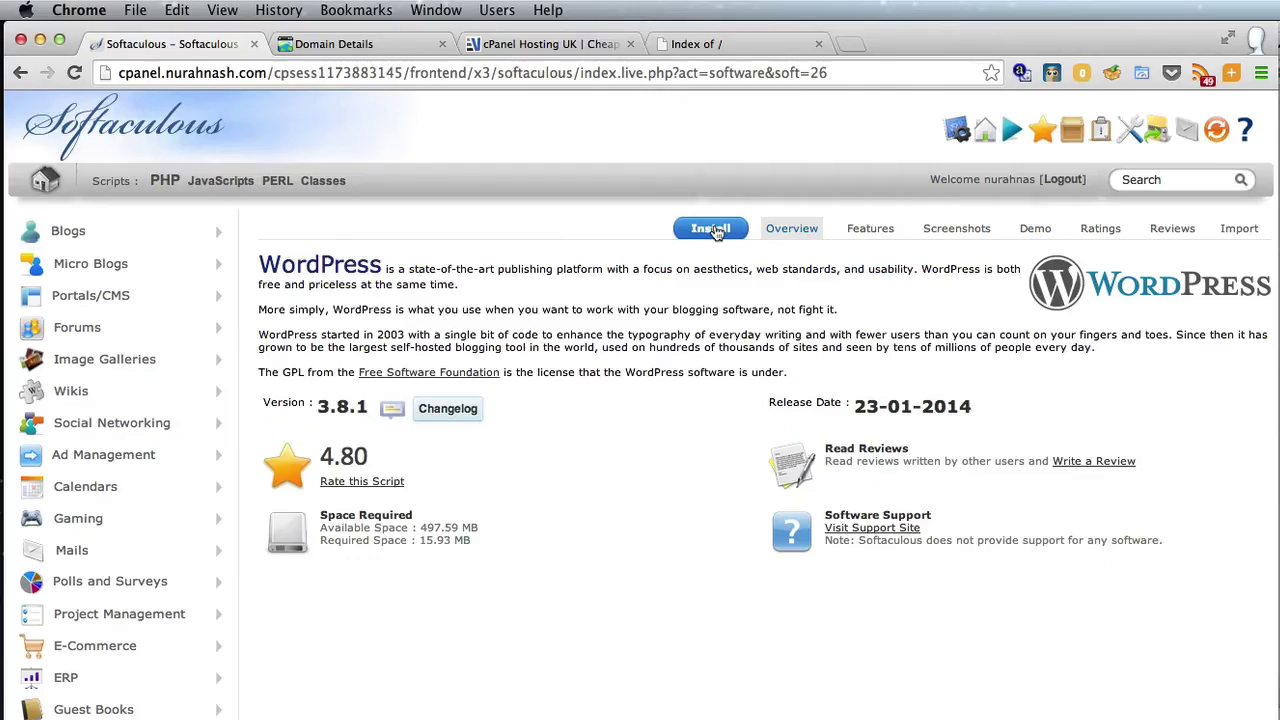
{"action": "left_click", "coordinate": [712, 229]}
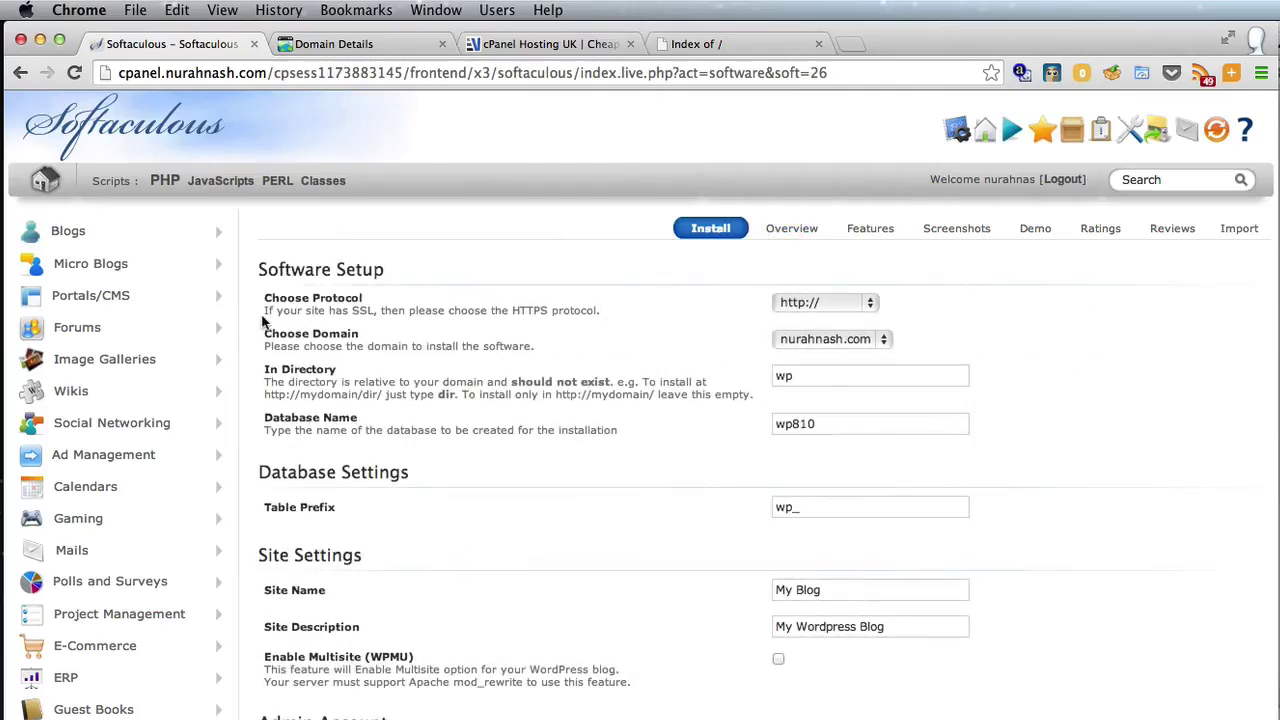
{"action": "left_click", "coordinate": [847, 310]}
{"action": "left_click", "coordinate": [846, 304]}
{"action": "left_click", "coordinate": [791, 378]}
{"action": "left_click_drag", "start_coordinate": [791, 378], "coordinate": [741, 377]}
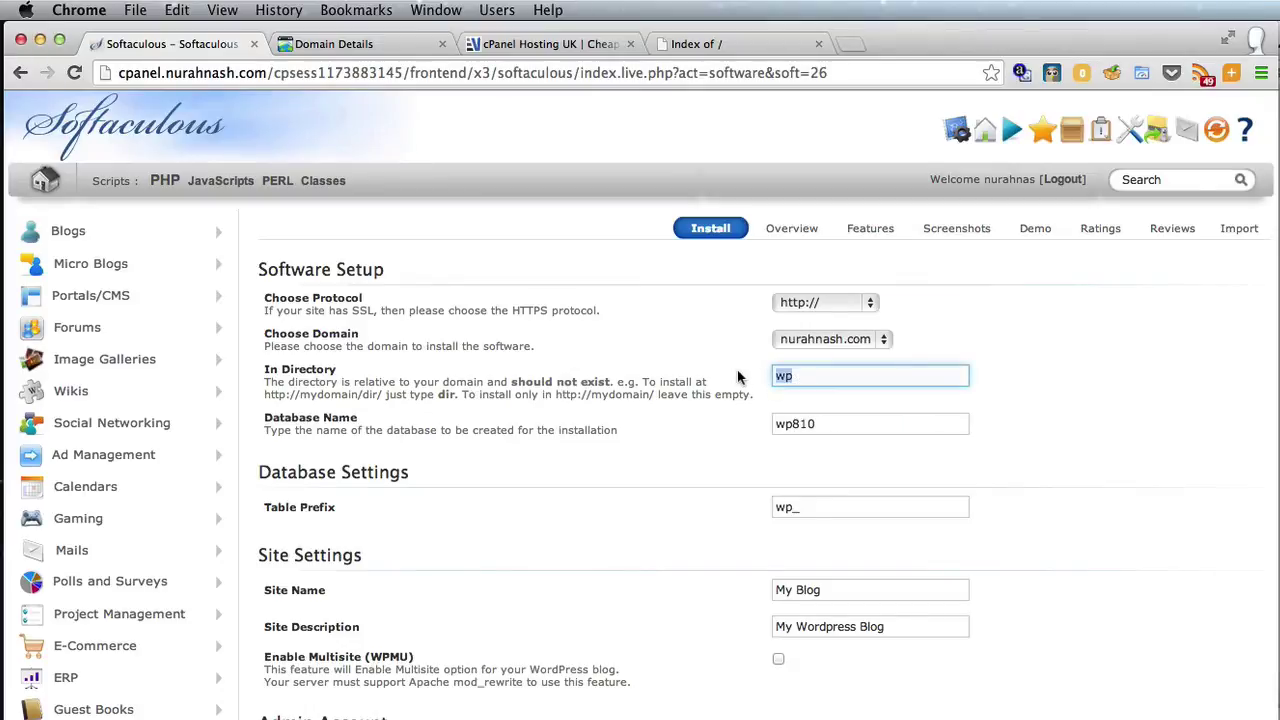
{"action": "key", "text": "BackSpace"}
{"action": "left_click", "coordinate": [1123, 374]}
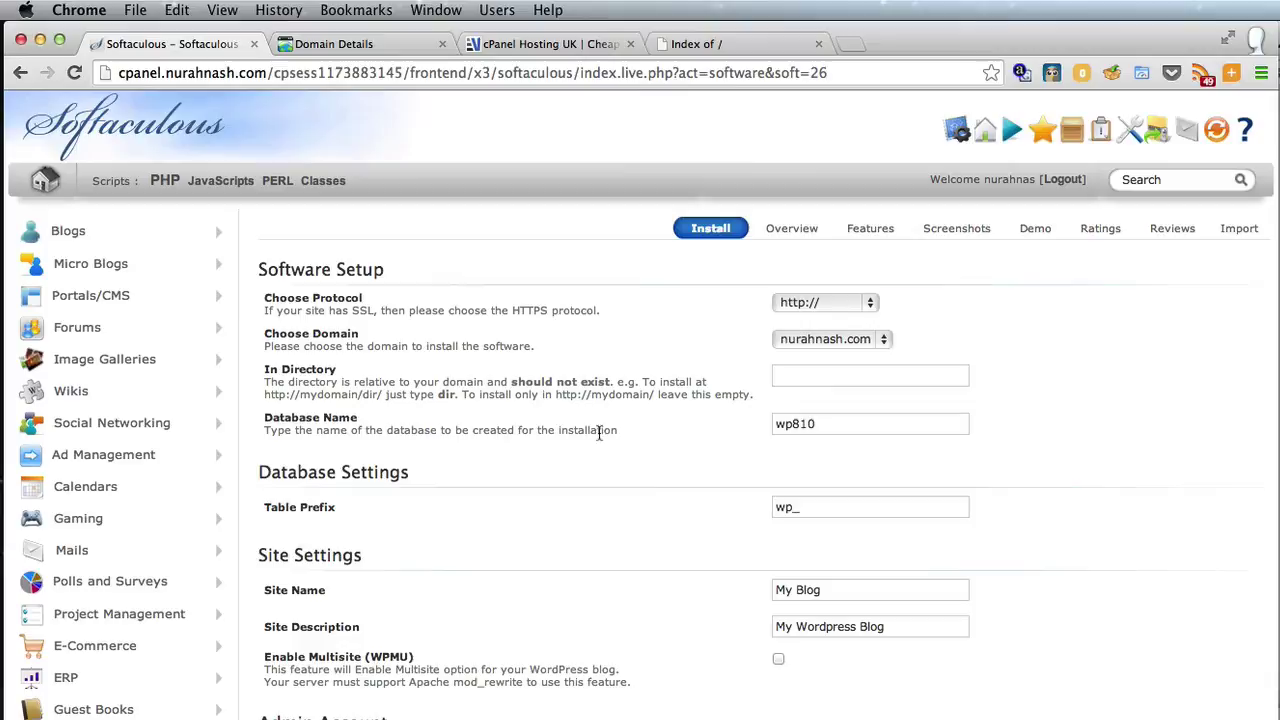
Change the database name to wp810fj and the table prefix to wphfr_
{"action": "left_click", "coordinate": [820, 424]}
{"action": "type", "text": "fhg"}
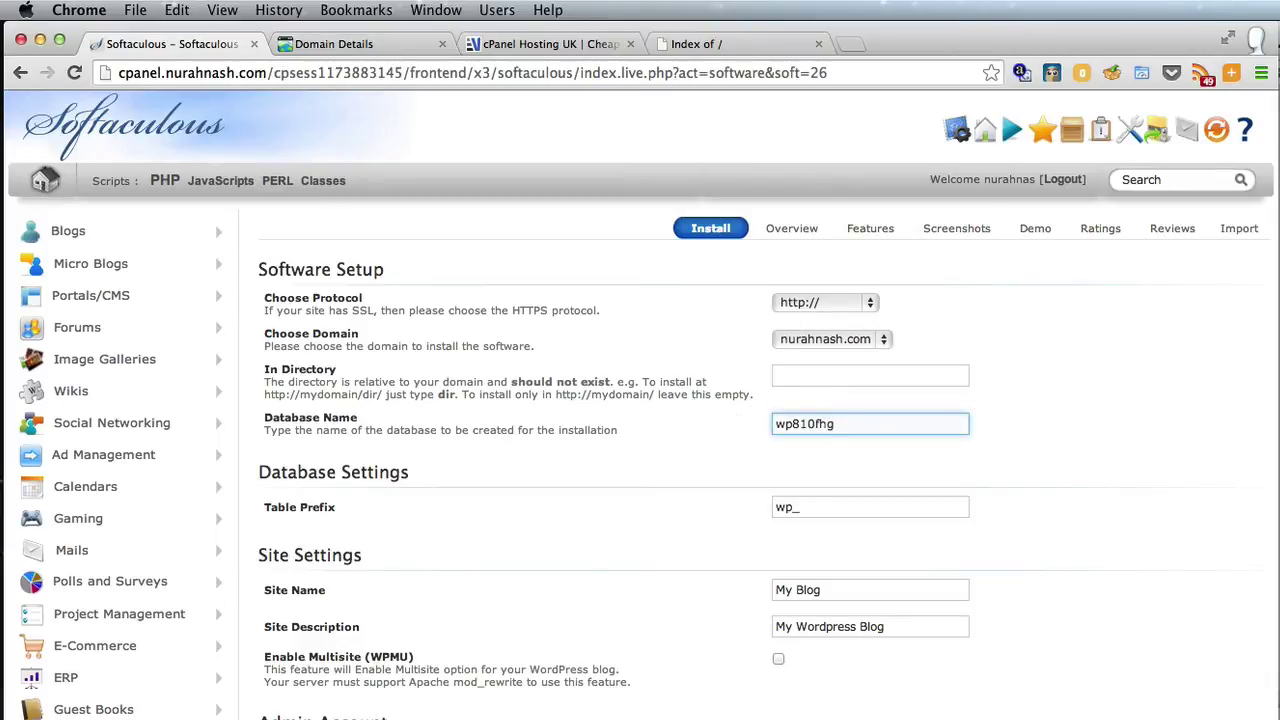
{"action": "key", "text": "BackSpace"}
{"action": "key", "text": "BackSpace"}
{"action": "type", "text": "j"}
{"action": "left_click", "coordinate": [818, 507]}
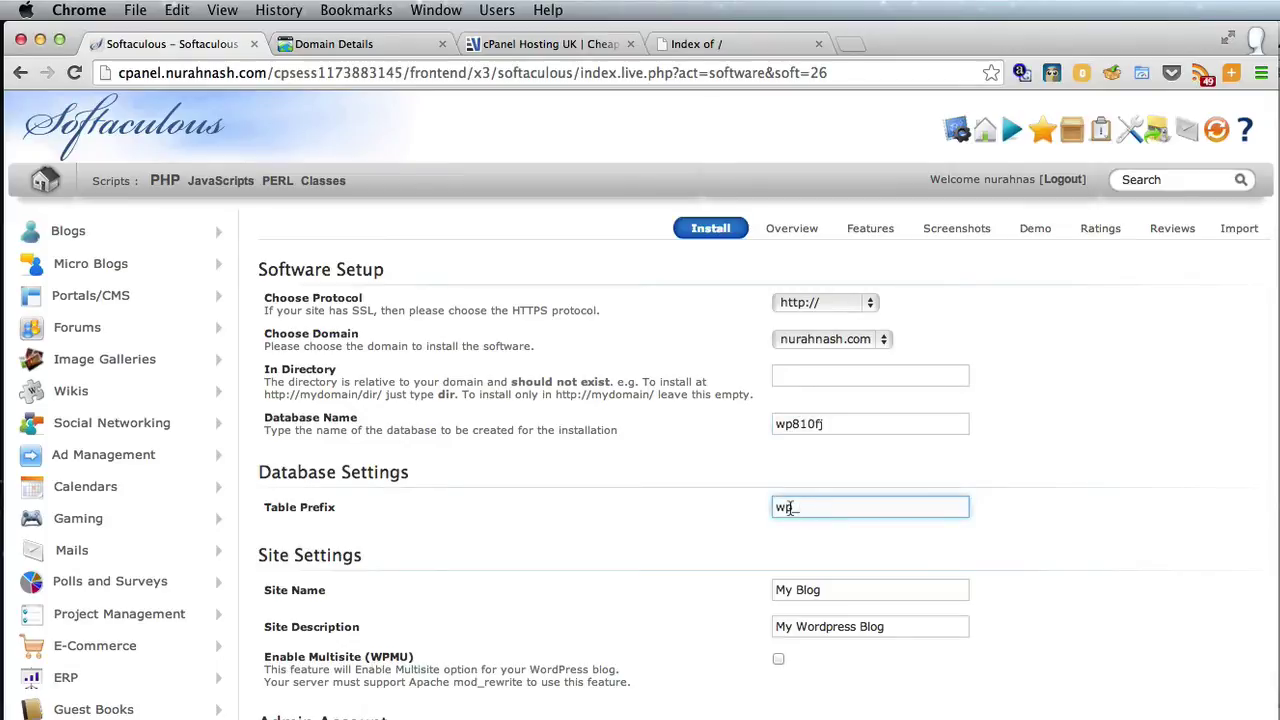
{"action": "left_click", "coordinate": [791, 507]}
{"action": "type", "text": "hfr"}
{"action": "scroll", "coordinate": [644, 540], "scroll_direction": "down", "scroll_amount": 5}
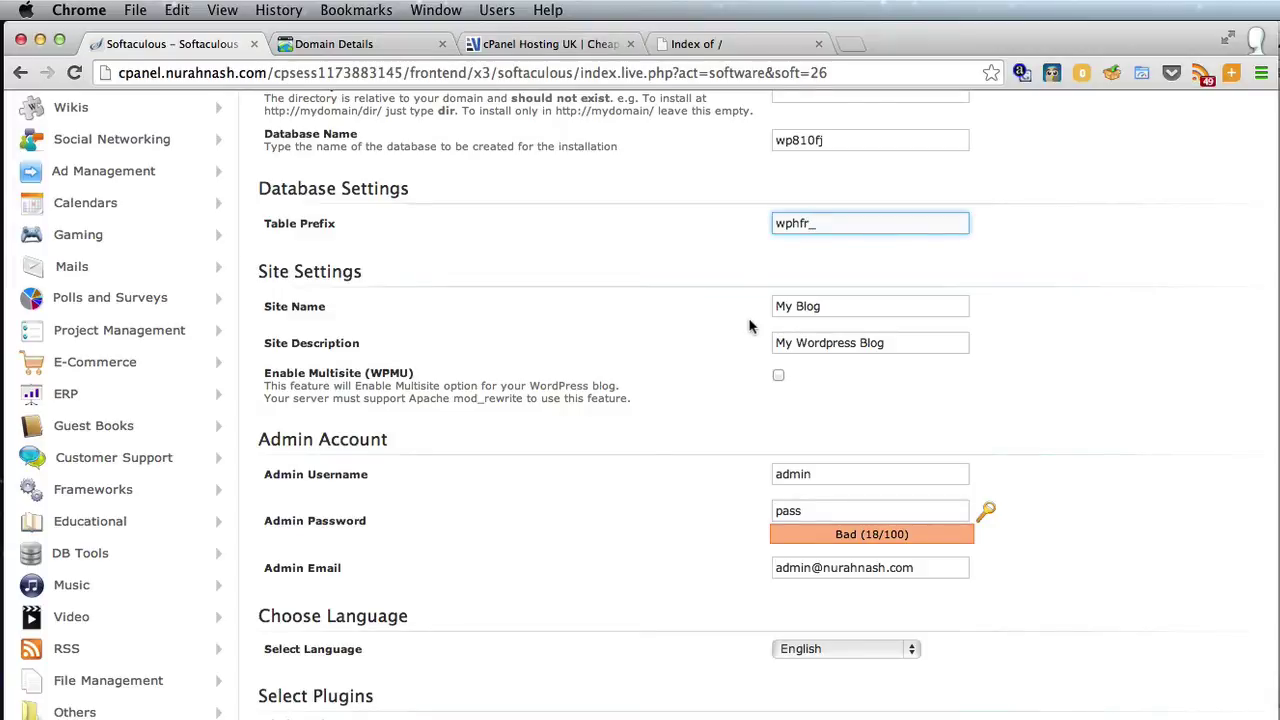
{"action": "scroll", "coordinate": [750, 326], "scroll_direction": "down", "scroll_amount": 2}
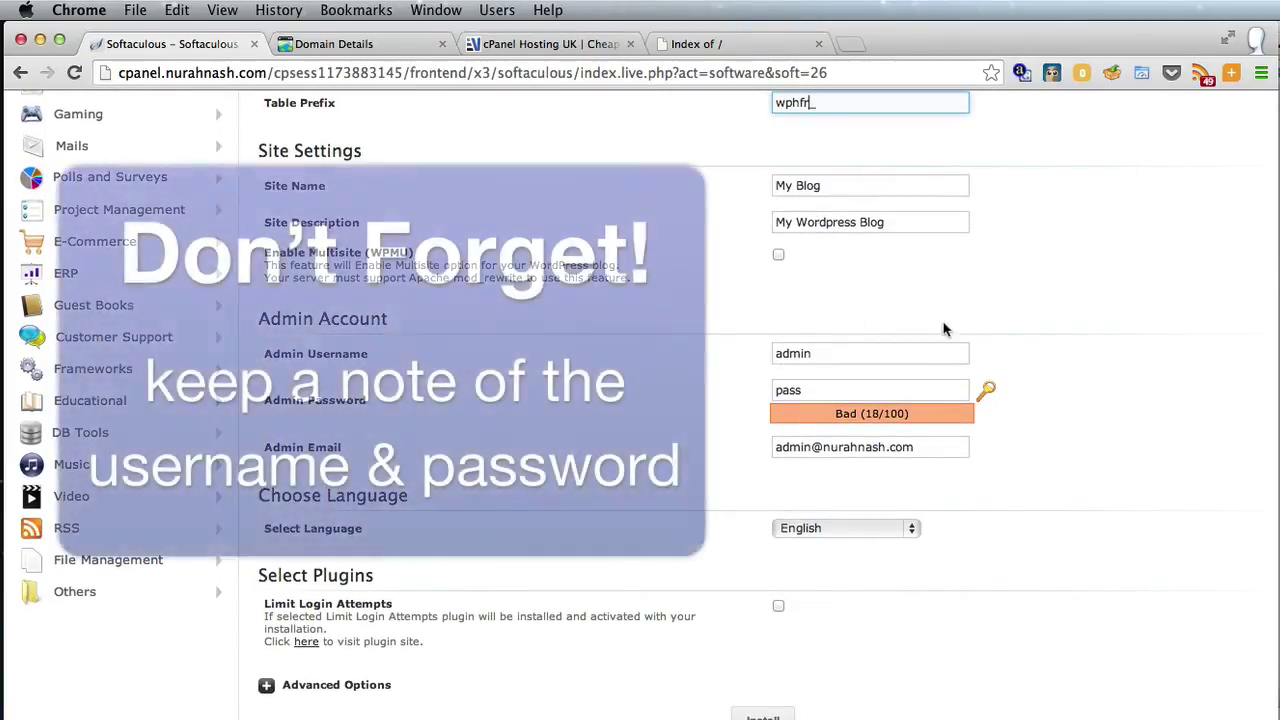
Give the admin account a custom username, a pasted strong password, and the owner's e-mail
{"action": "left_click", "coordinate": [893, 357]}
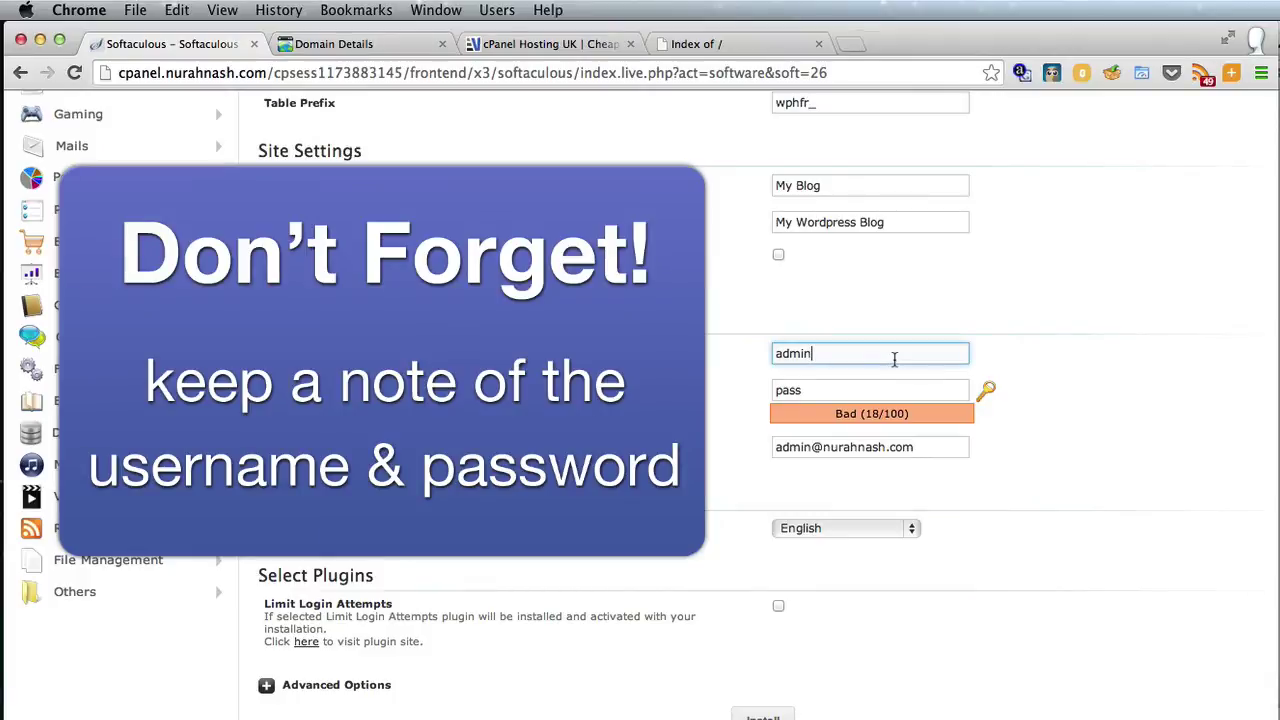
{"action": "key", "text": "super+a"}
{"action": "type", "text": "dogcherry"}
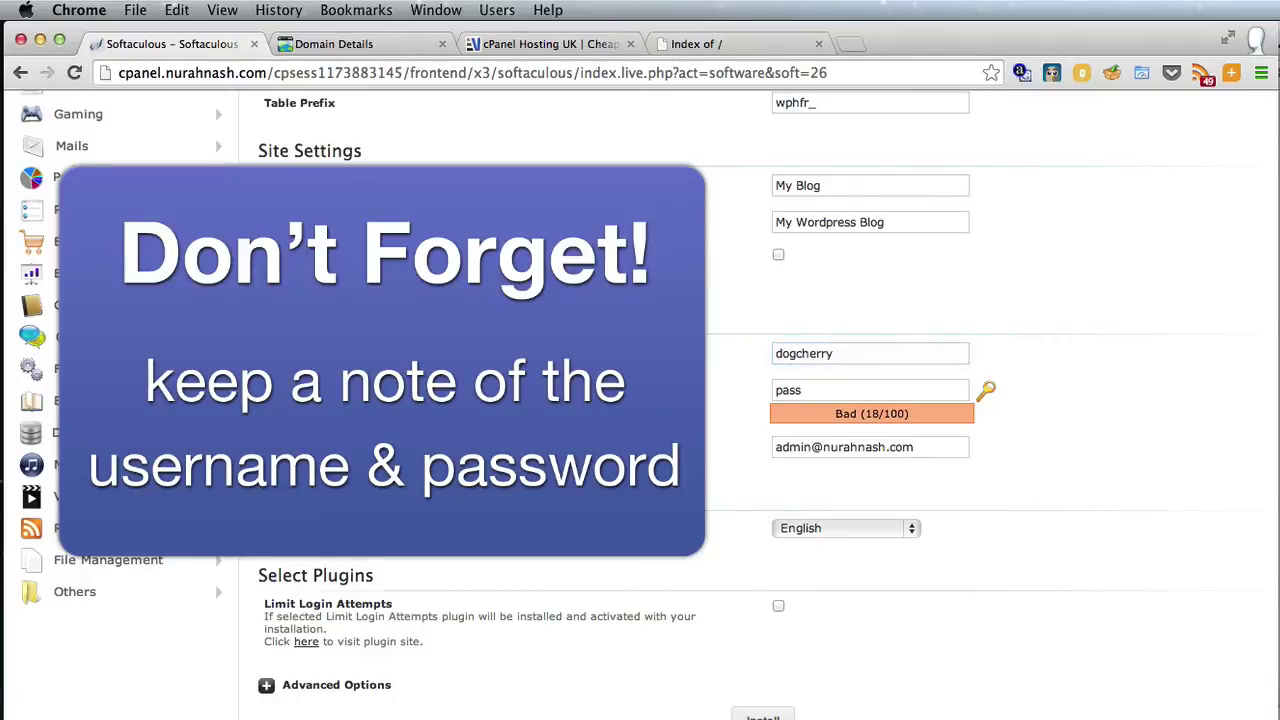
{"action": "key", "text": "Tab"}
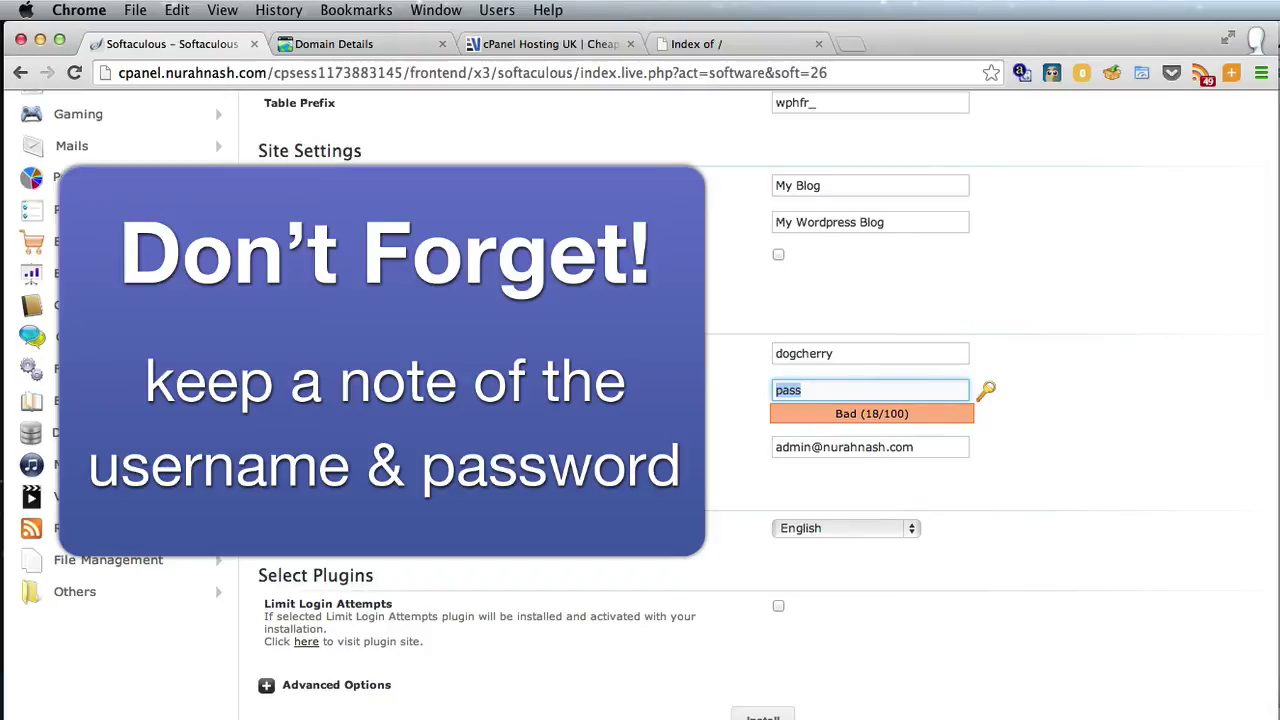
{"action": "key", "text": "super+v"}
{"action": "key", "text": "Tab"}
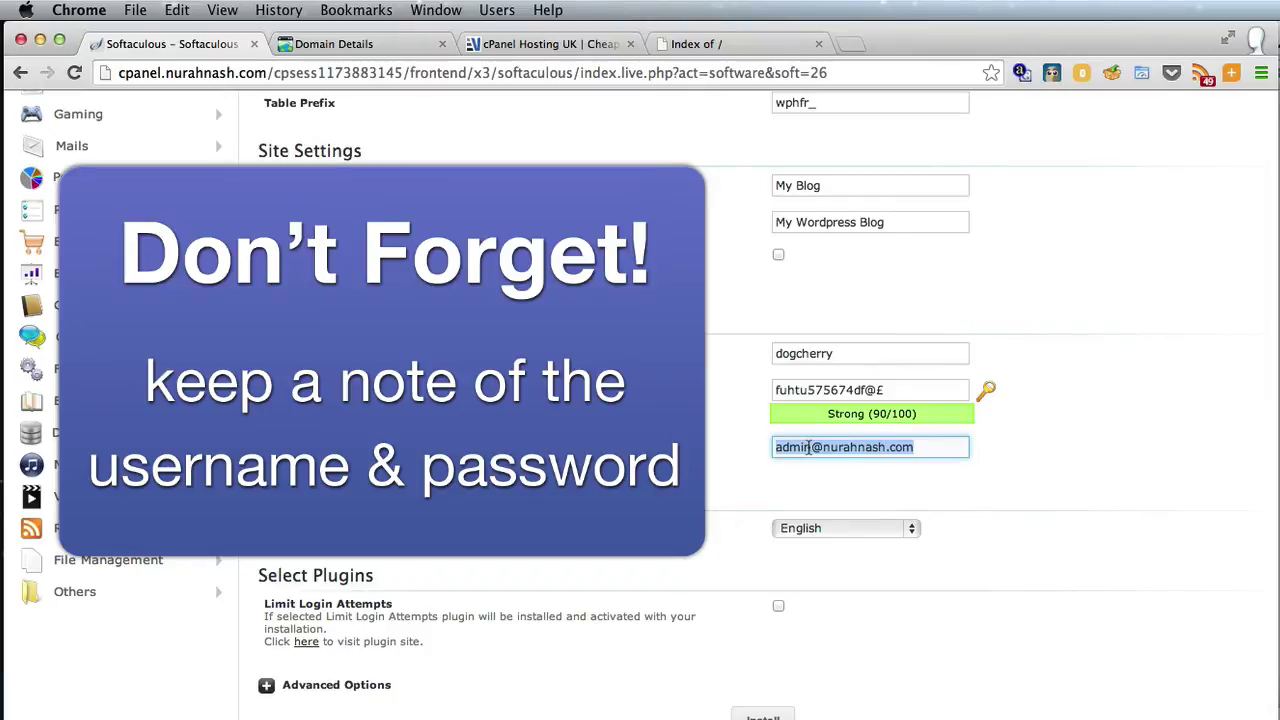
{"action": "type", "text": "r"}
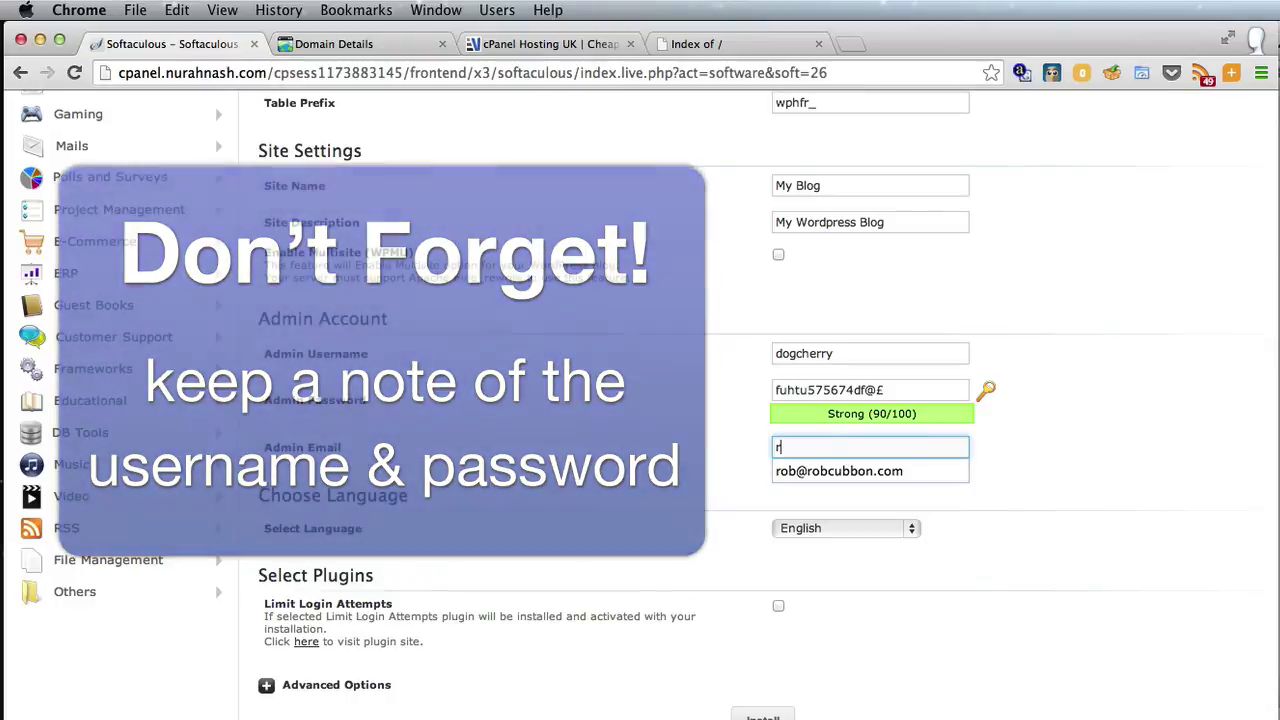
{"action": "left_click", "coordinate": [929, 471]}
Confirm the install directory is blank and install WordPress at the domain root
{"action": "scroll", "coordinate": [224, 577], "scroll_direction": "down", "scroll_amount": 3}
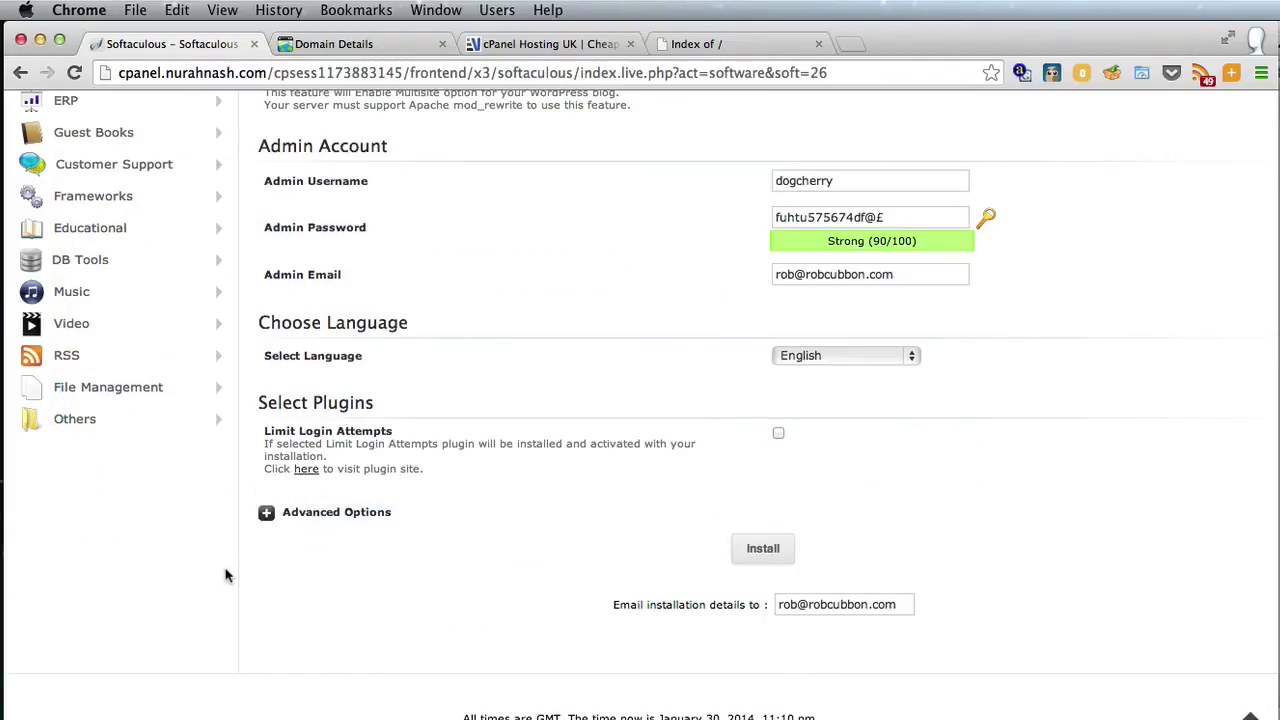
{"action": "scroll", "coordinate": [224, 577], "scroll_direction": "up", "scroll_amount": 10}
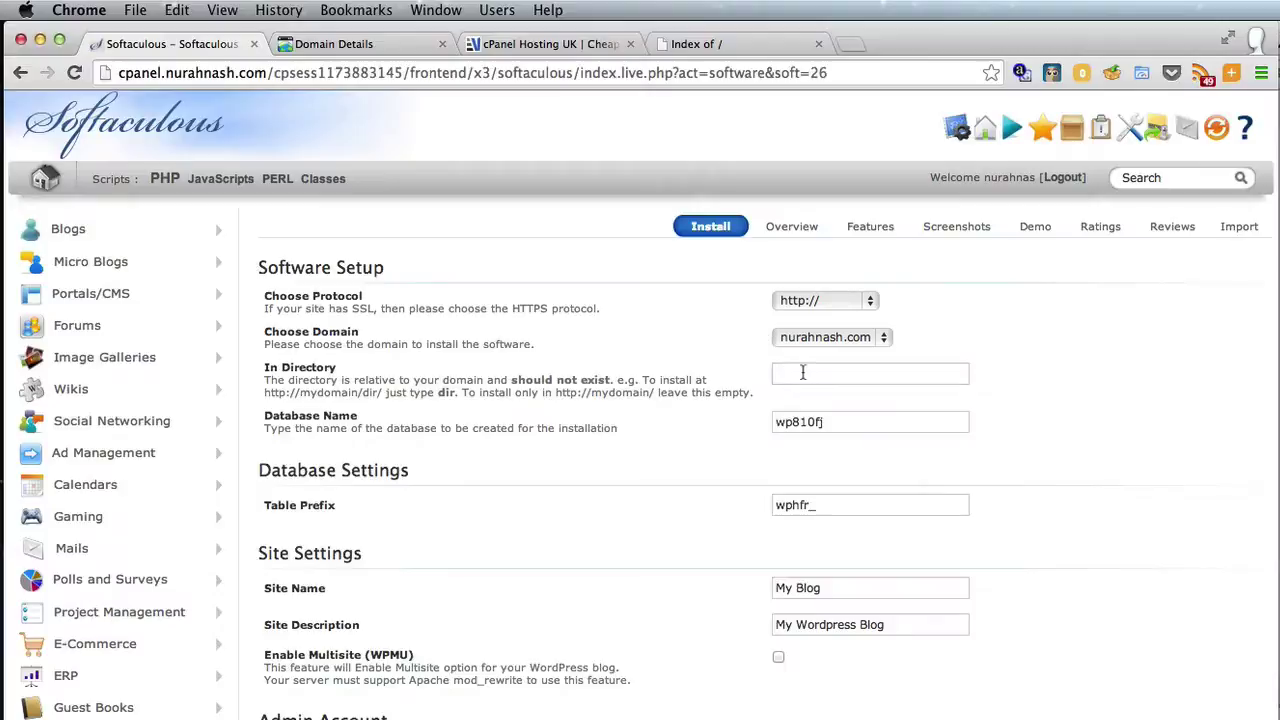
{"action": "left_click", "coordinate": [803, 372]}
{"action": "left_click", "coordinate": [707, 386]}
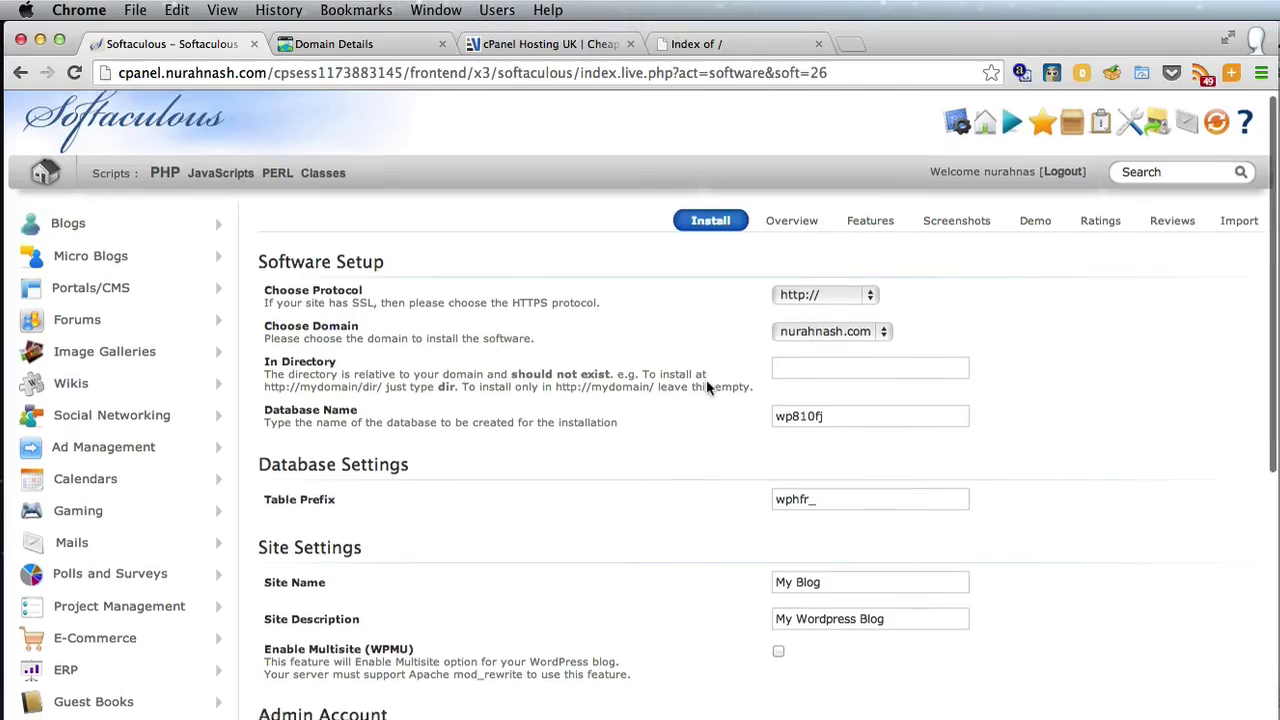
{"action": "scroll", "coordinate": [707, 386], "scroll_direction": "down", "scroll_amount": 5}
{"action": "scroll", "coordinate": [707, 388], "scroll_direction": "down", "scroll_amount": 3}
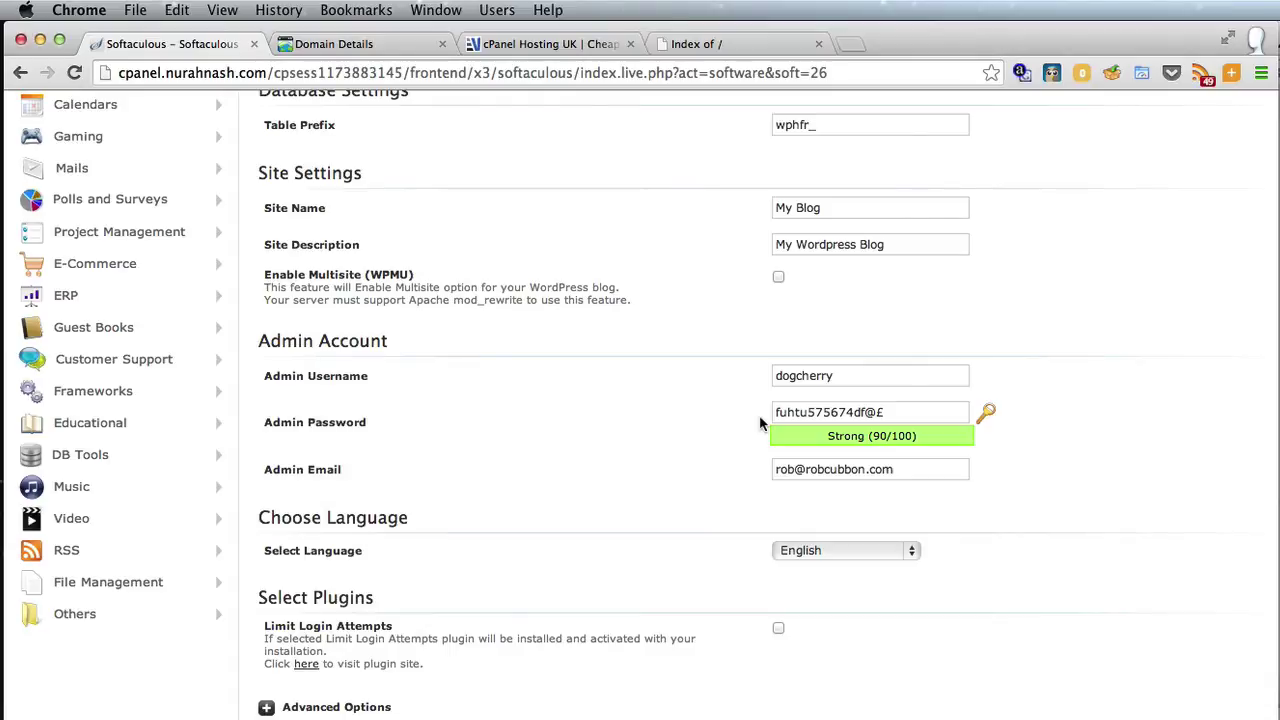
{"action": "scroll", "coordinate": [760, 480], "scroll_direction": "down", "scroll_amount": 3}
{"action": "left_click", "coordinate": [760, 594]}
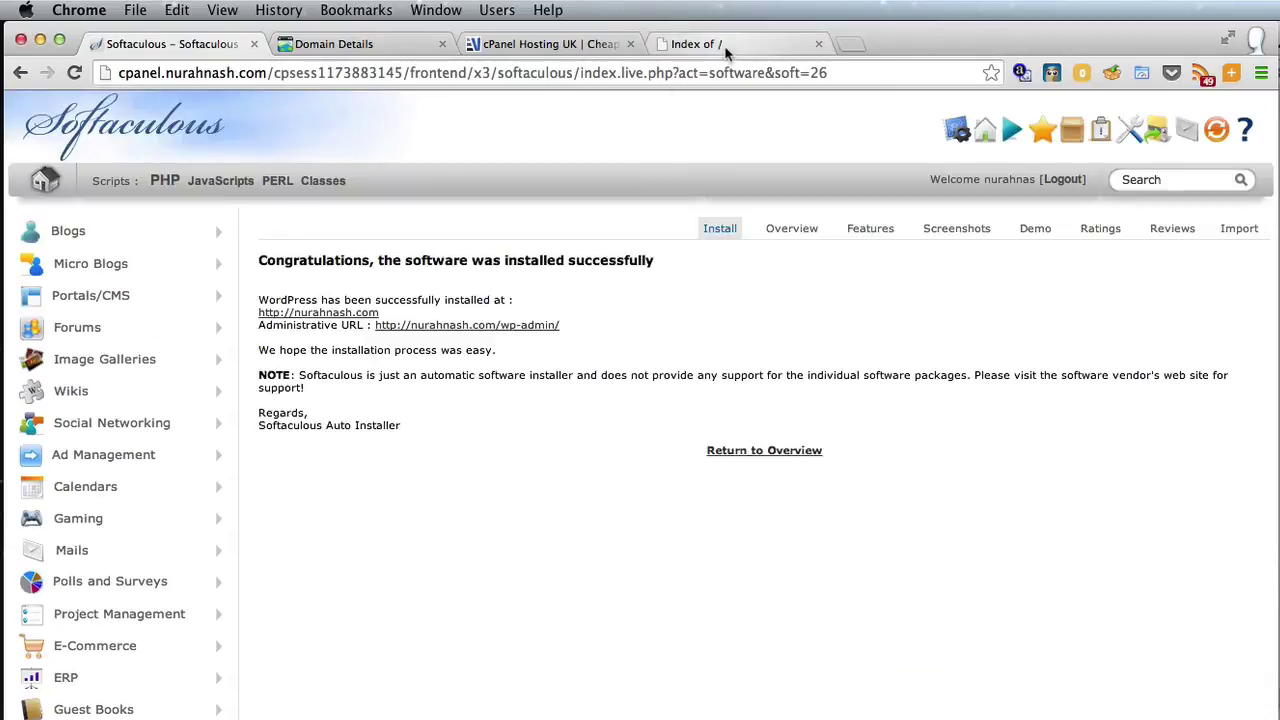
Reload the domain to show the new My Blog site, then follow its Meta Log in link
{"action": "left_click", "coordinate": [726, 50]}
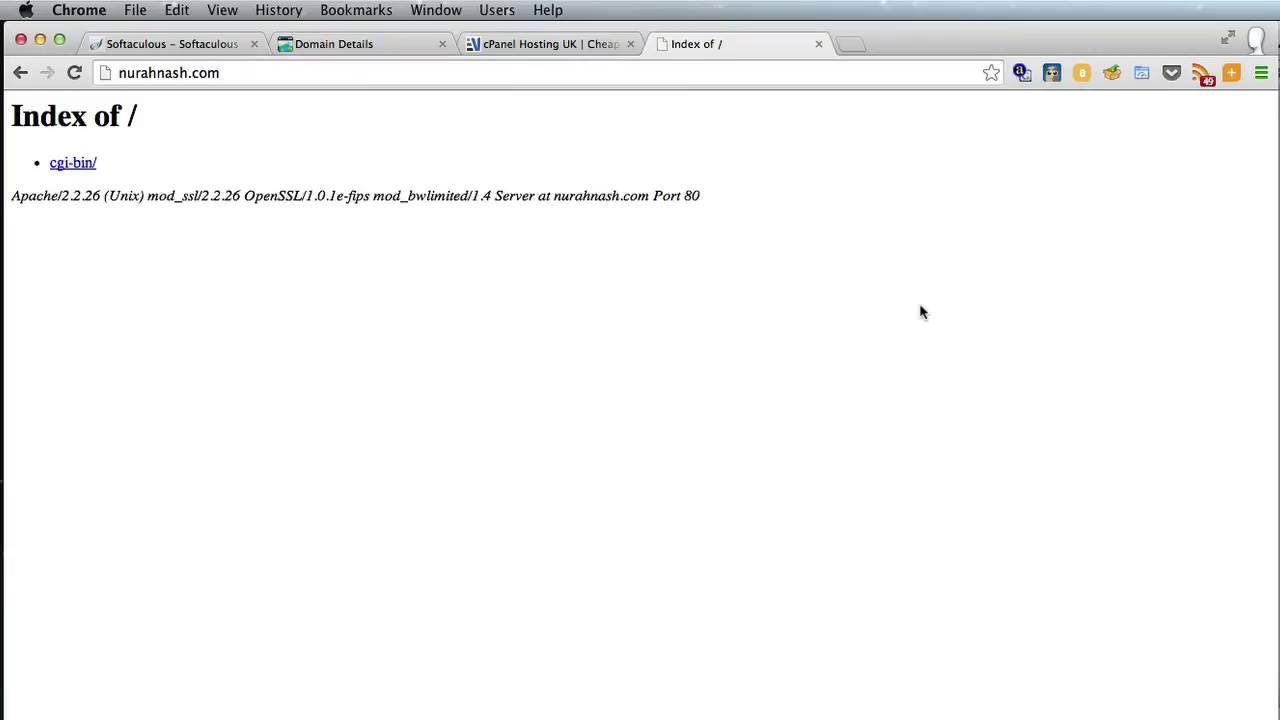
{"action": "key", "text": "super+r"}
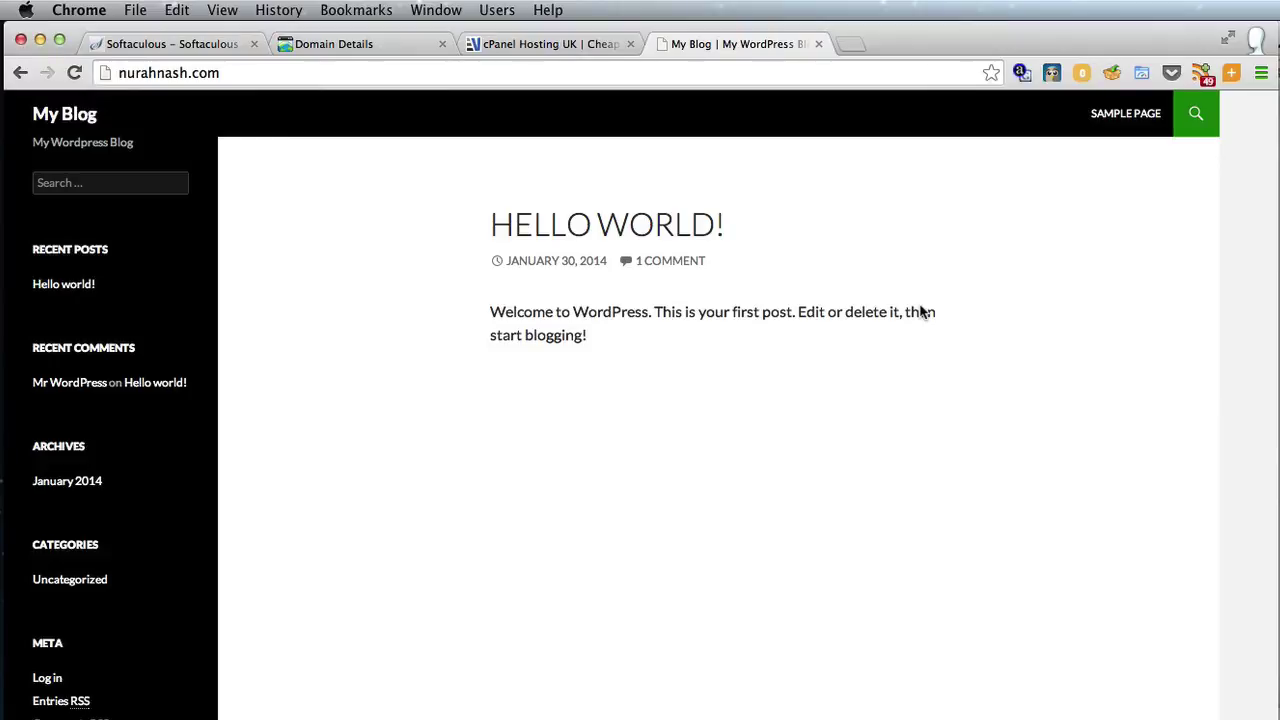
{"action": "scroll", "coordinate": [922, 312], "scroll_direction": "down", "scroll_amount": 2}
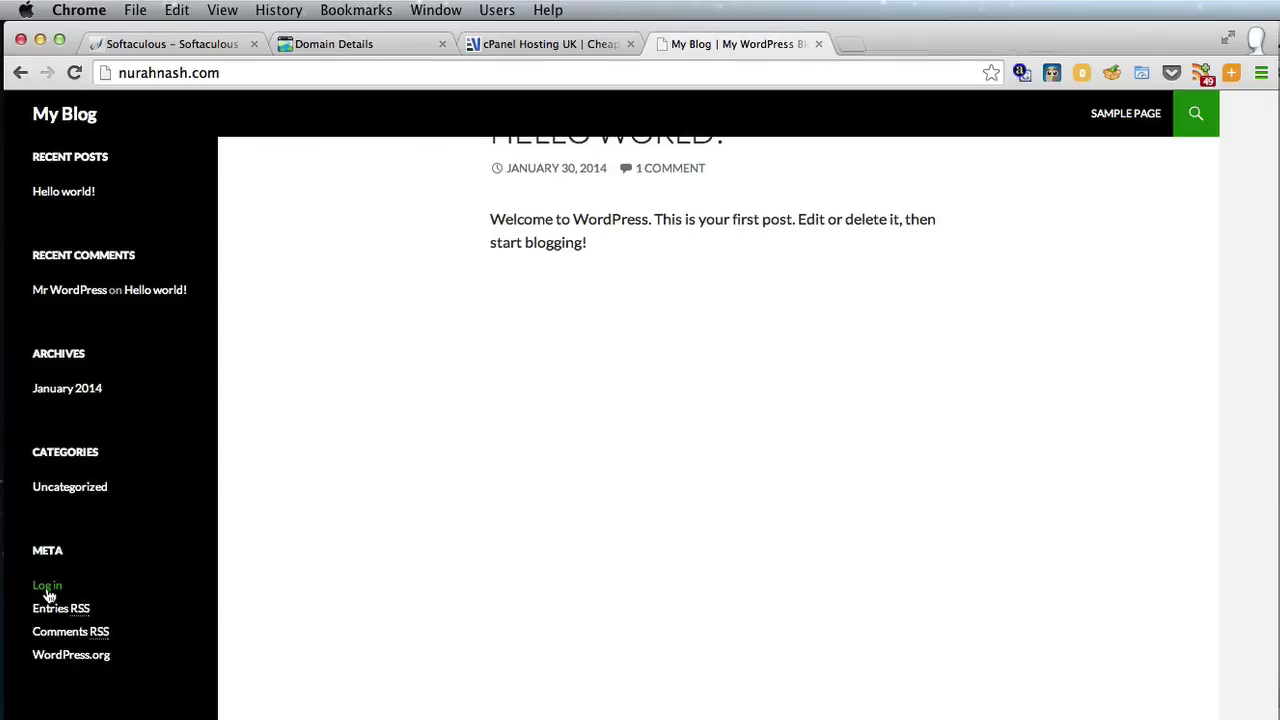
{"action": "left_click", "coordinate": [48, 595], "text": "super"}
{"action": "left_click", "coordinate": [1020, 42]}
Load nurahnash.com/wp-admin in a new tab
{"action": "key", "text": "super+t"}
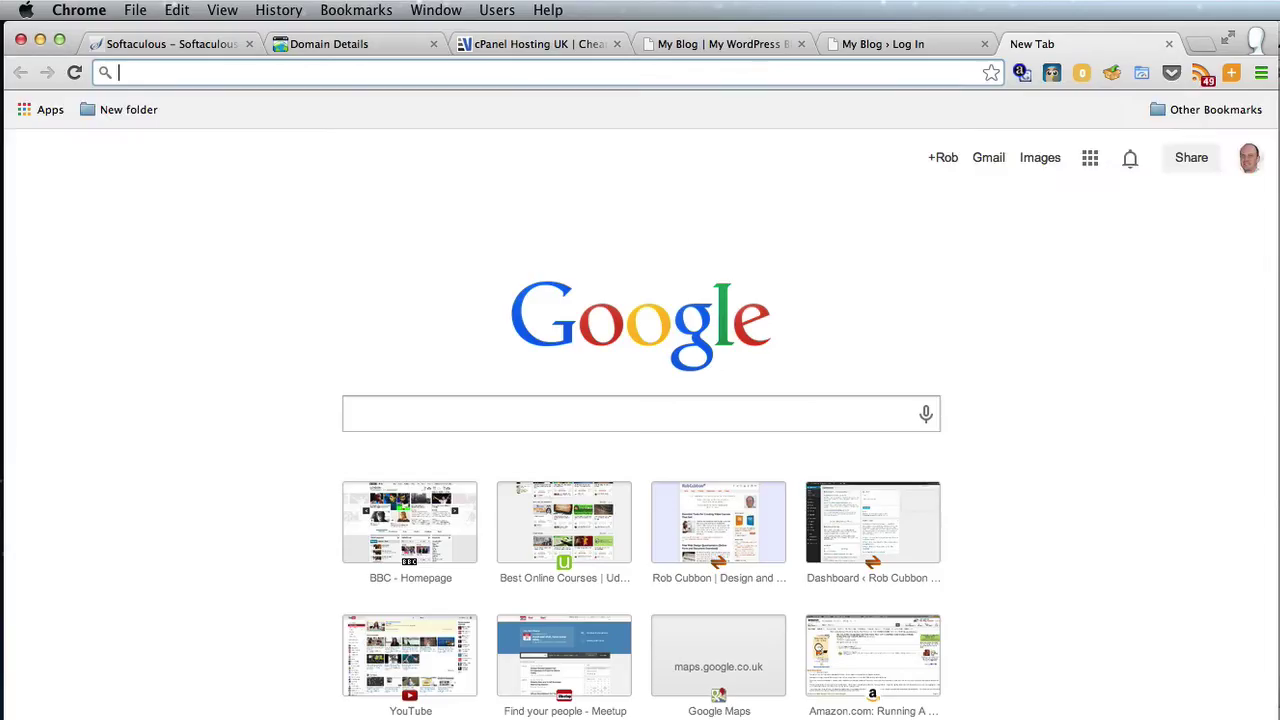
{"action": "type", "text": "nur"}
{"action": "key", "text": "Right"}
{"action": "type", "text": "/"}
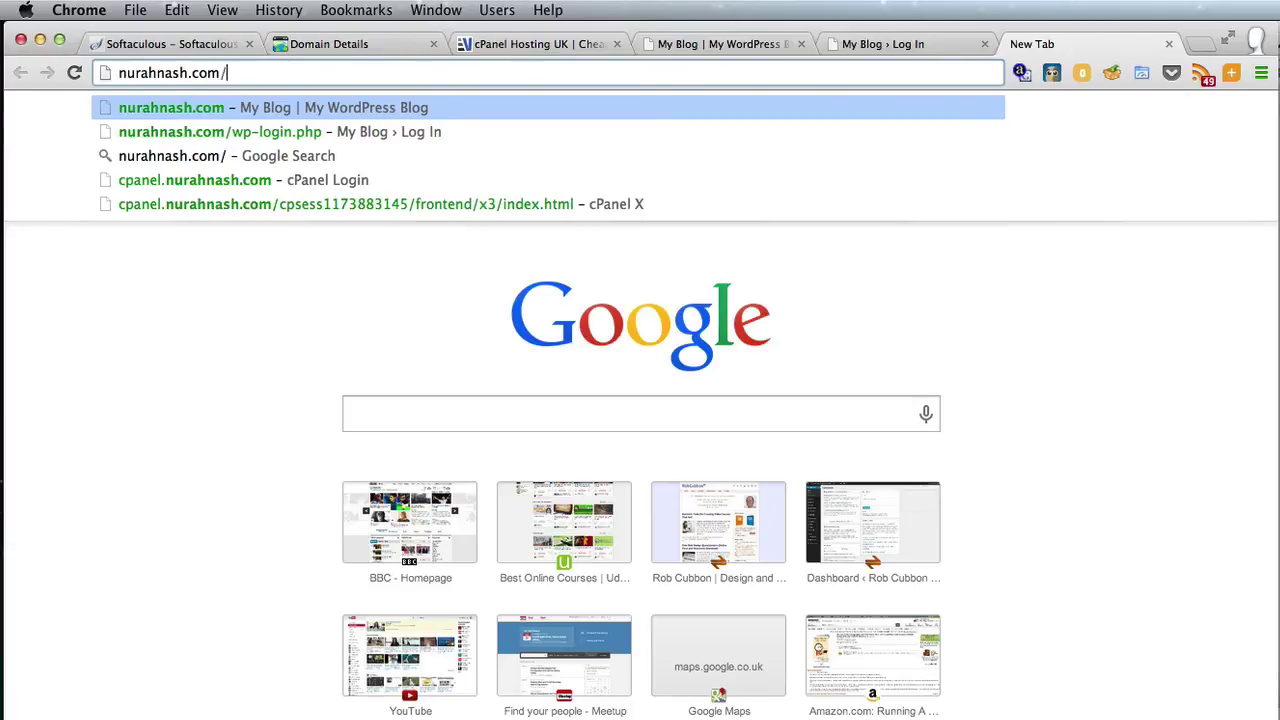
{"action": "type", "text": "wp-admin"}
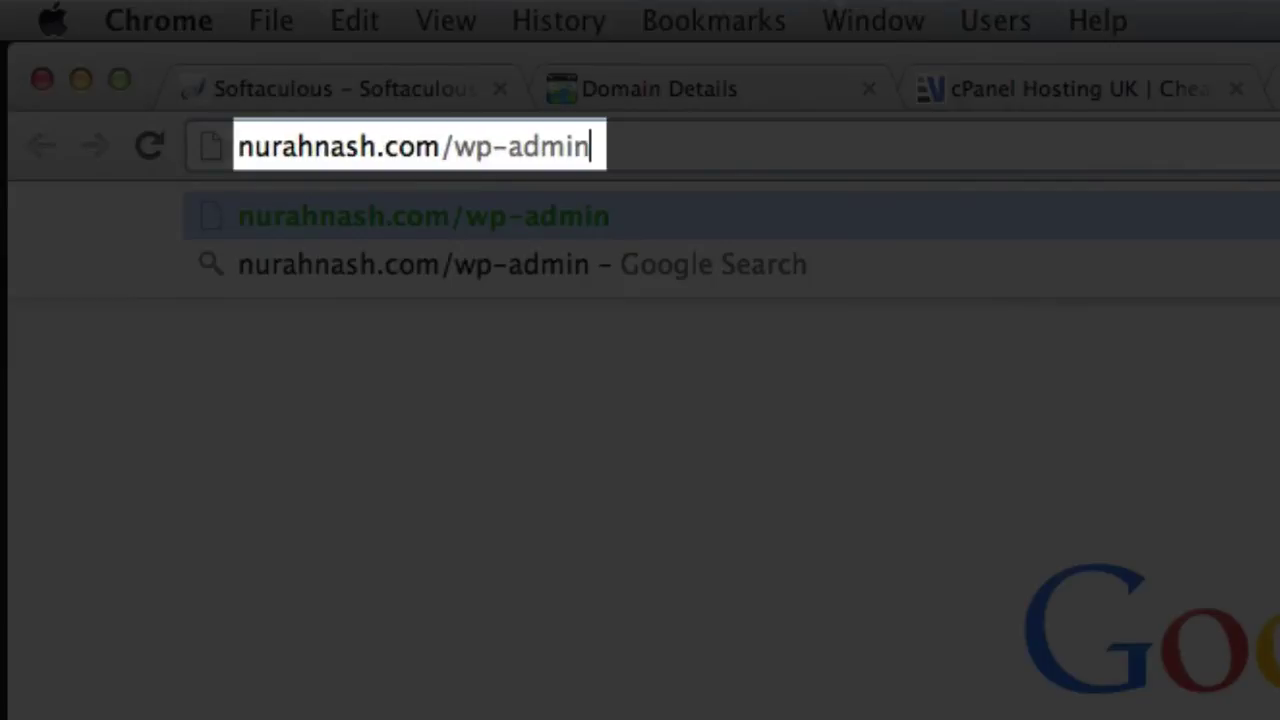
{"action": "key", "text": "Return"}
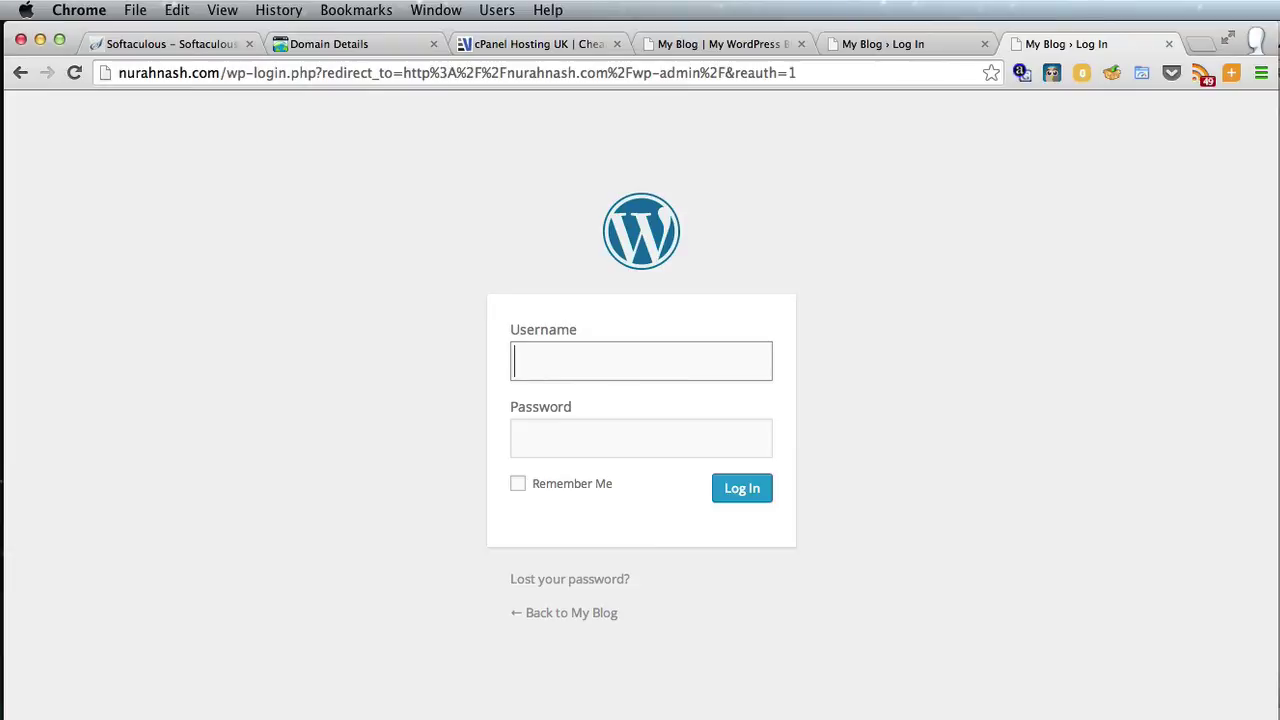
Fill in the admin username and paste the saved admin password from TextEdit
{"action": "type", "text": "do"}
{"action": "key", "text": "Down"}
{"action": "key", "text": "Return"}
{"action": "key", "text": "super+Tab"}
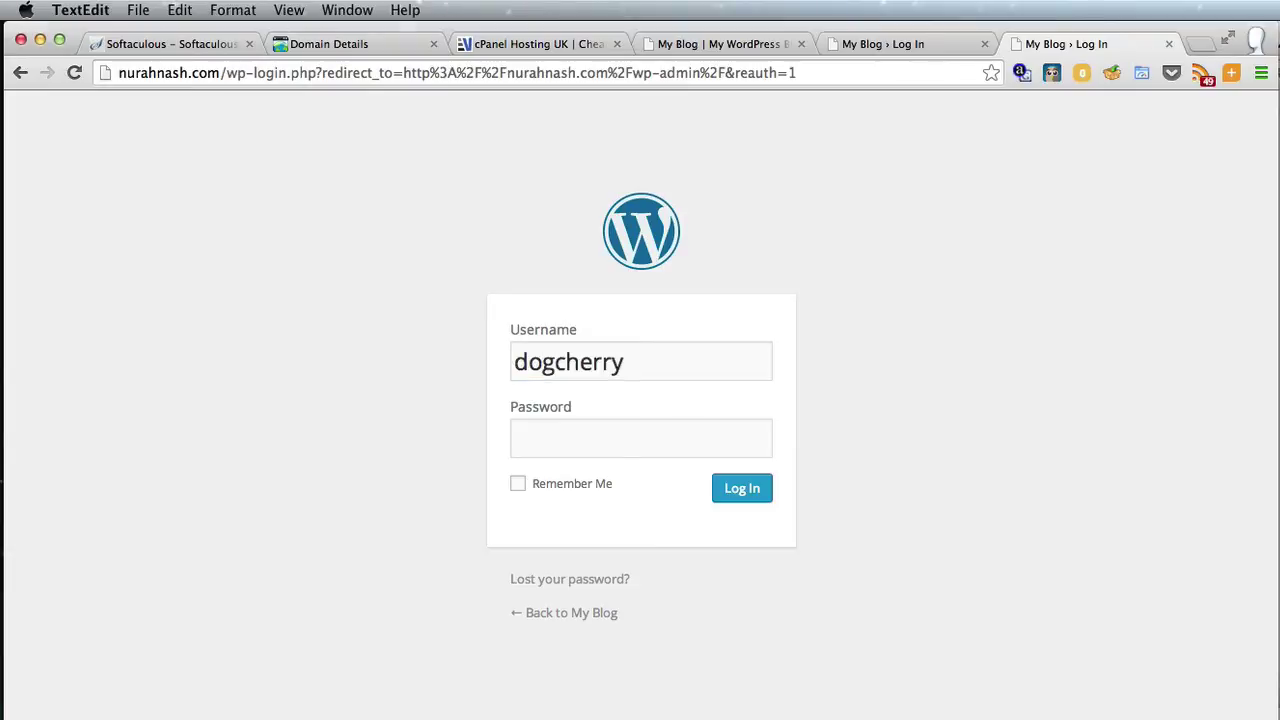
{"action": "left_click", "coordinate": [640, 430]}
{"action": "key", "text": "super+v"}
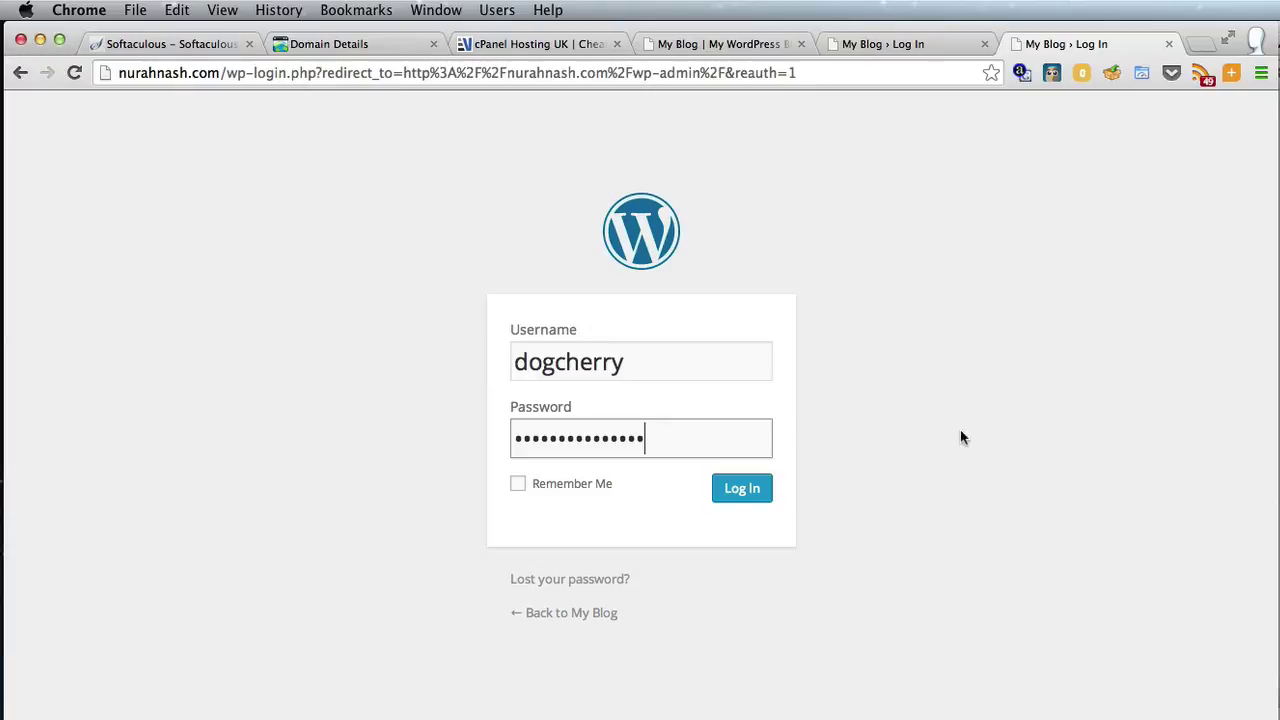
Log in to the My Blog Dashboard (WordPress 3.8.1, Twenty Fourteen) and view Pages, Posts, Appearance, Plugins
{"action": "left_click", "coordinate": [742, 490]}
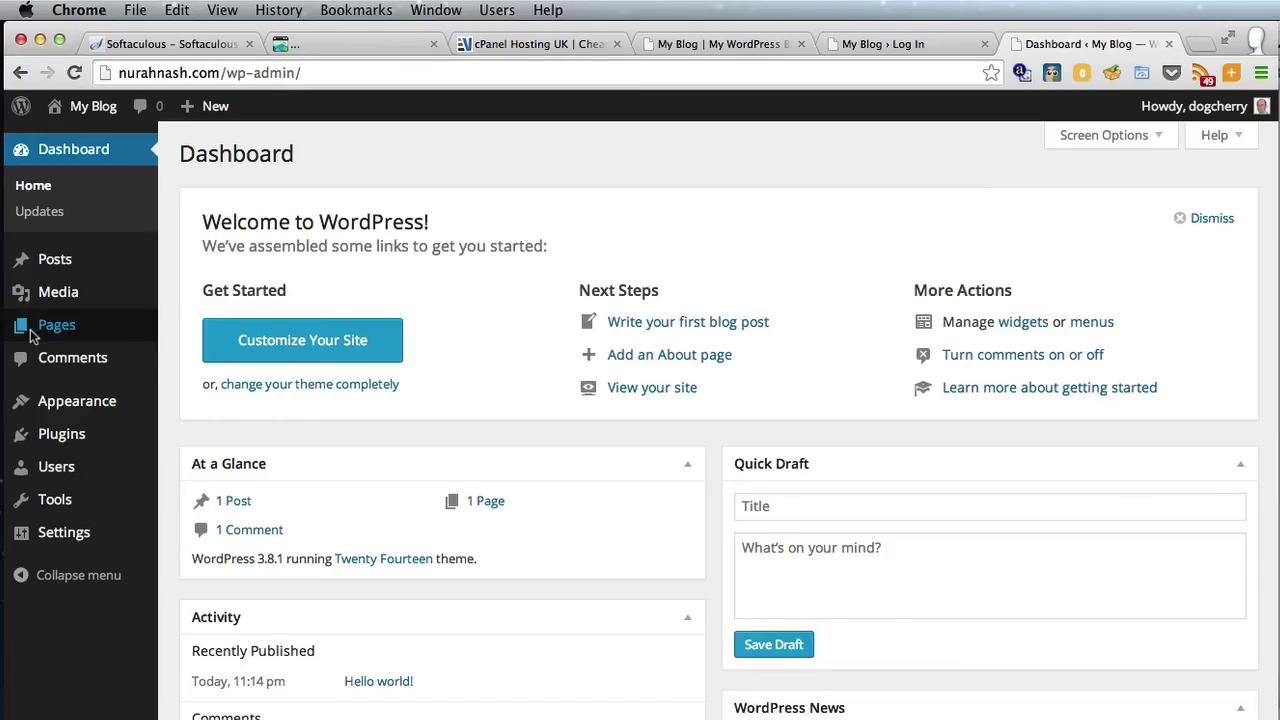
{"action": "mouse_move", "coordinate": [34, 338]}
{"action": "mouse_move", "coordinate": [76, 278]}
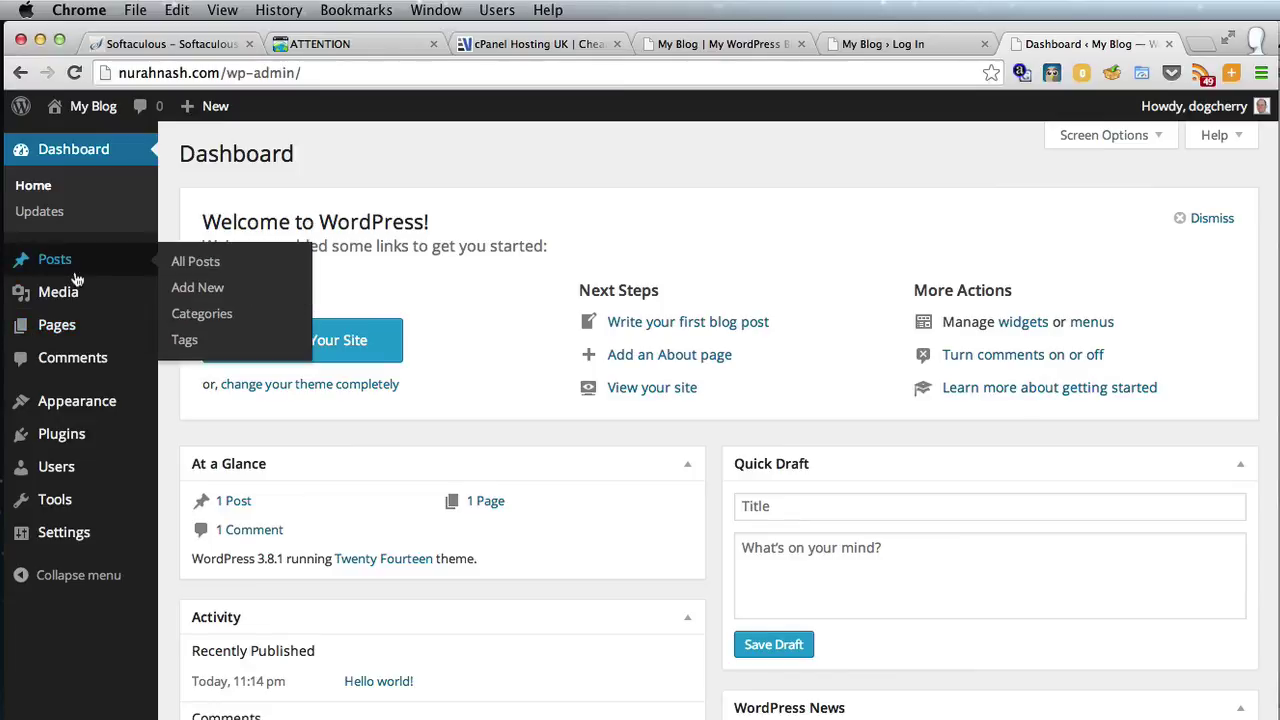
{"action": "mouse_move", "coordinate": [100, 410]}
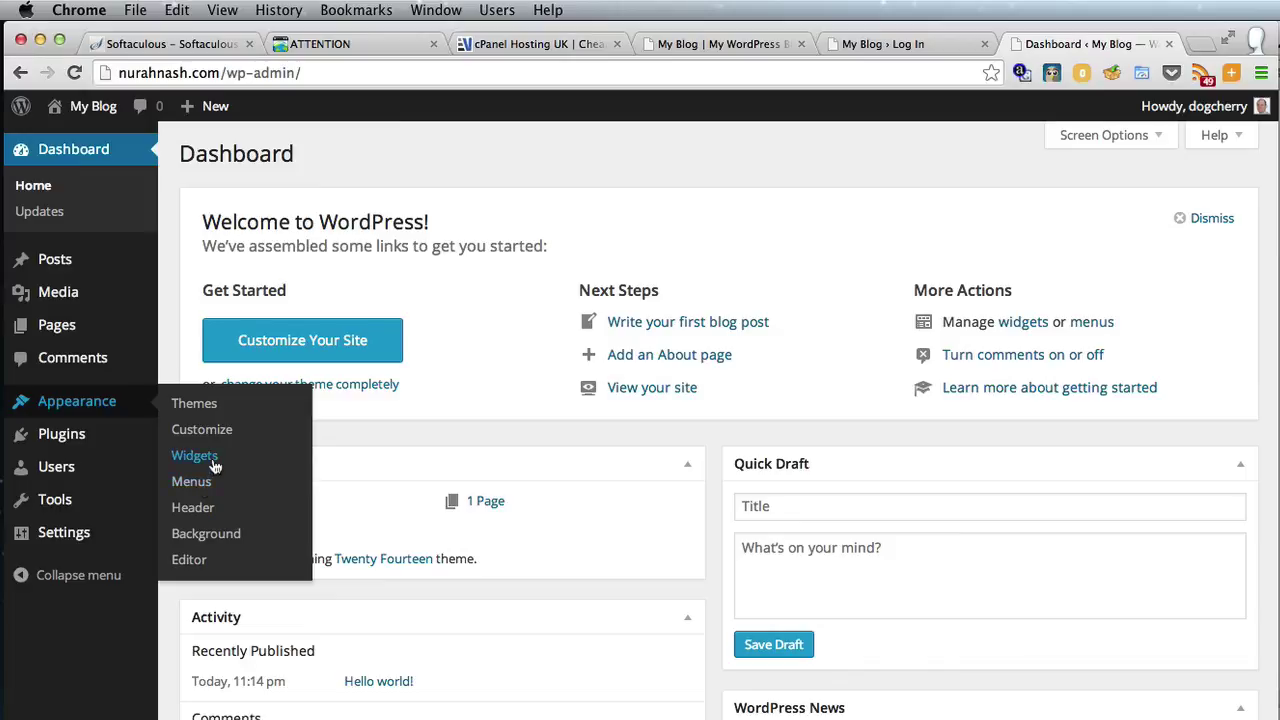
{"action": "mouse_move", "coordinate": [95, 432]}
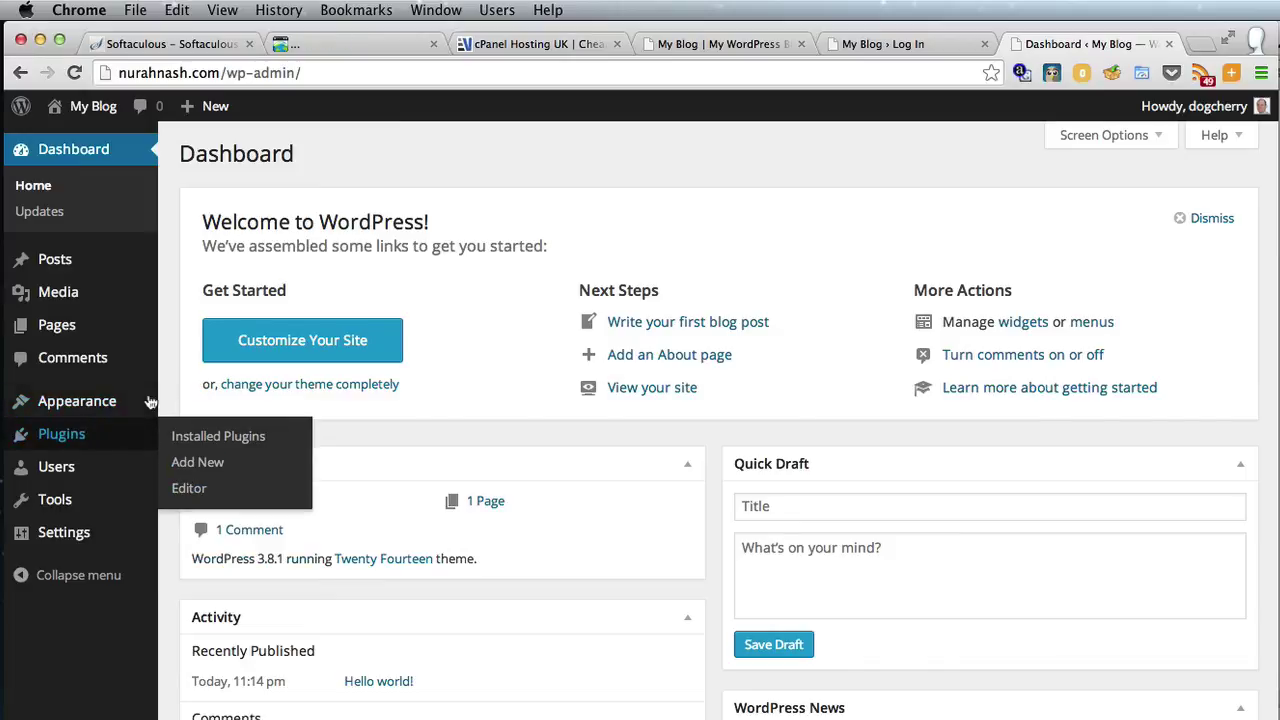